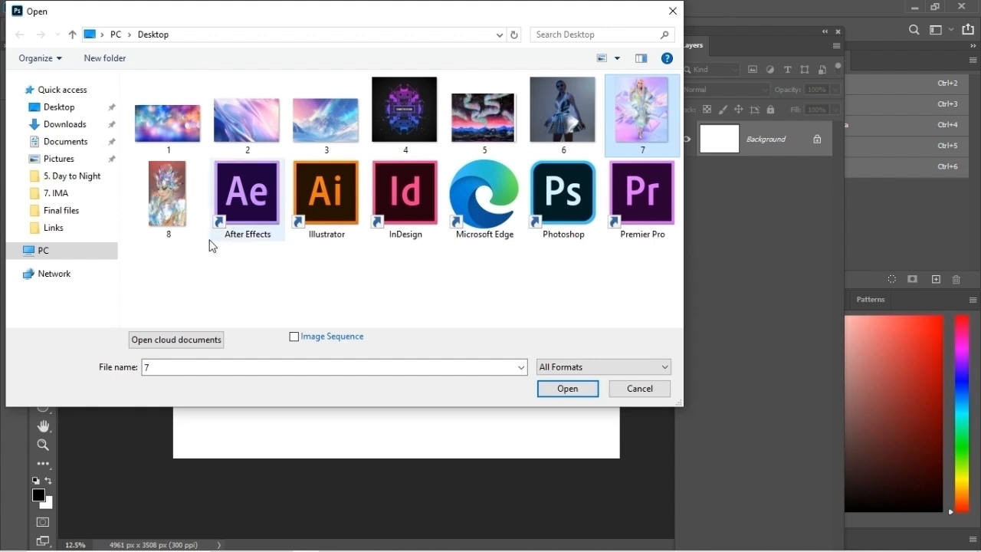
# - Open the images 2, 3, 7 and 8 from the Desktop together
pyautogui.keyDown('ctrl'); pyautogui.click(330, 119); pyautogui.keyUp('ctrl')
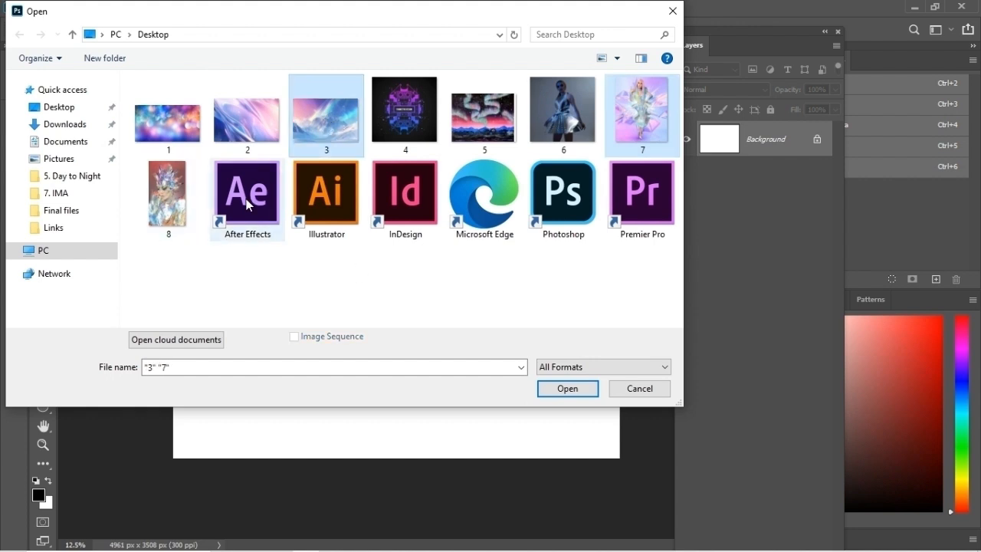
pyautogui.keyDown('ctrl'); pyautogui.click(162, 200); pyautogui.keyUp('ctrl')
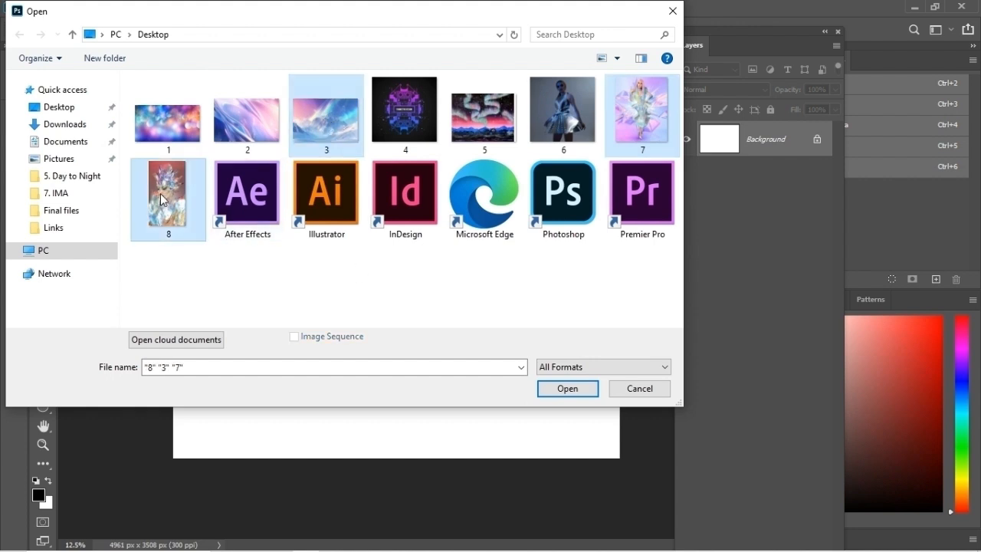
pyautogui.keyDown('ctrl'); pyautogui.click(240, 123); pyautogui.keyUp('ctrl')
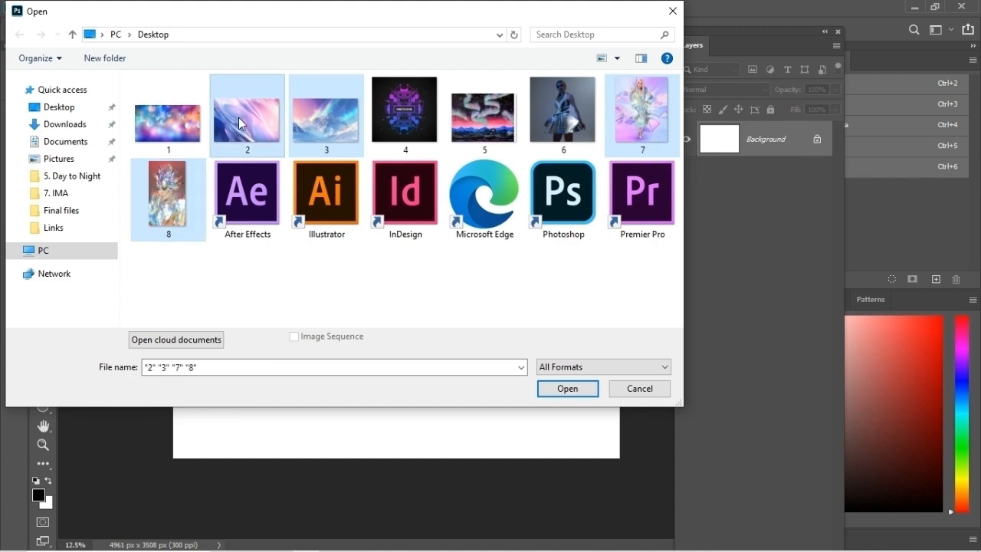
pyautogui.click(573, 389)
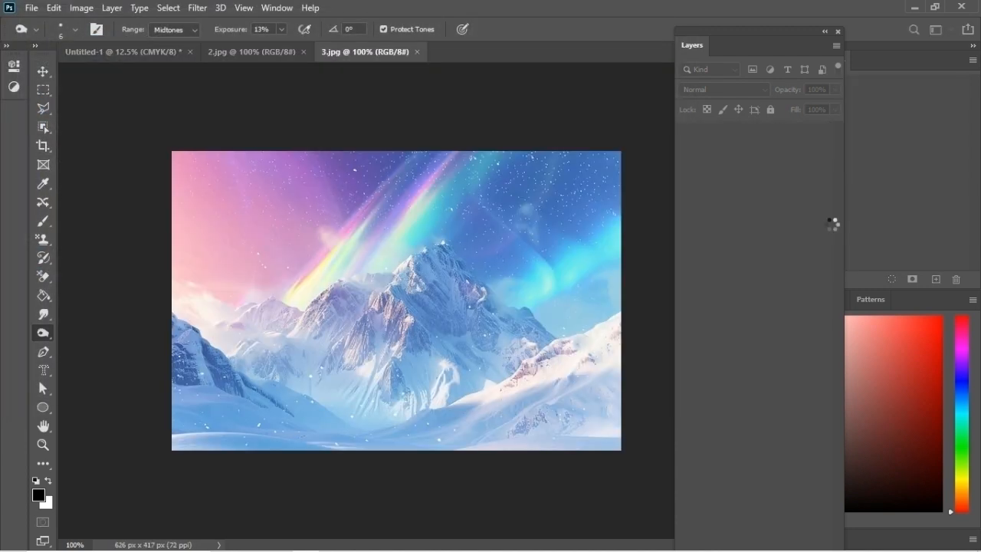
# - Float all open documents in separate windows and spread the image windows apart around the Untitled-1 canvas
pyautogui.click(276, 9)
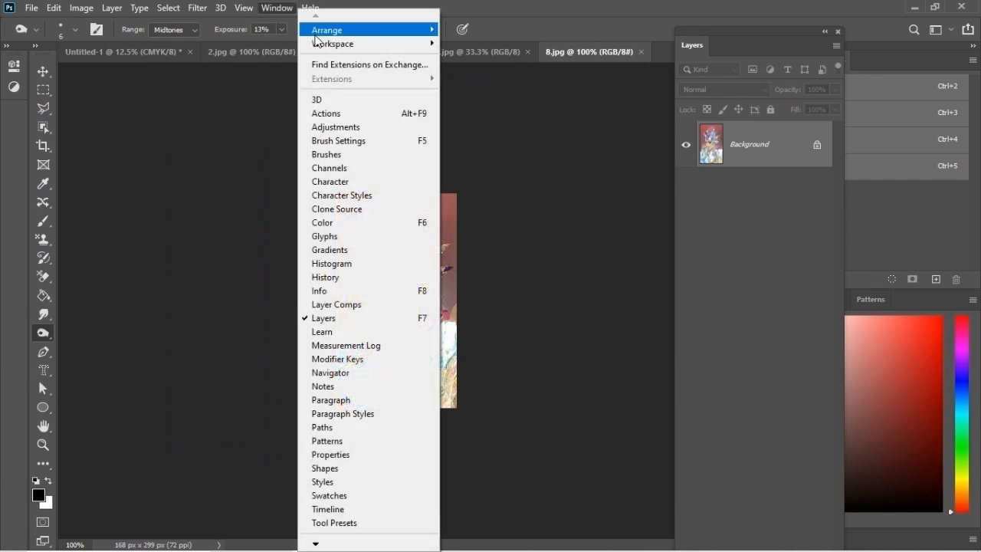
pyautogui.moveTo(379, 30)
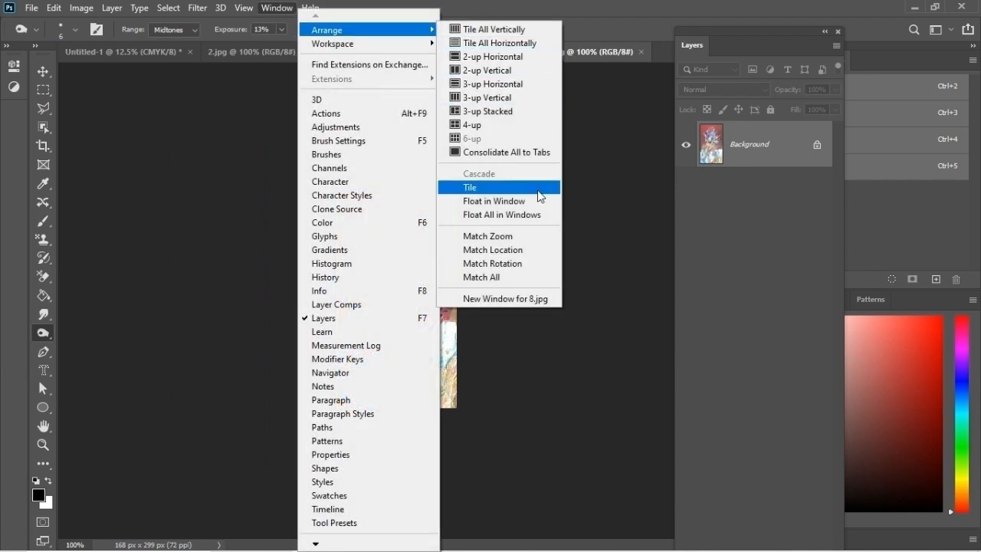
pyautogui.click(540, 214)
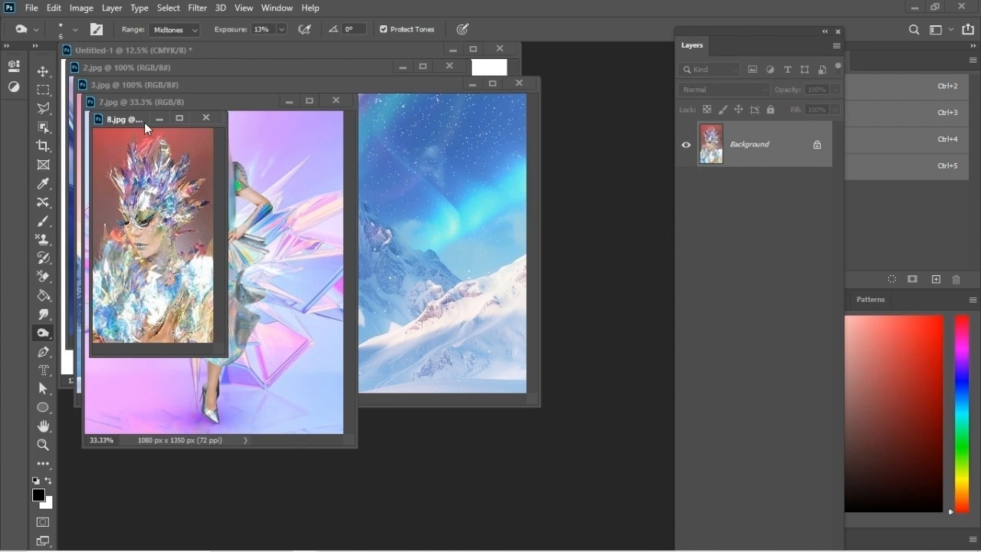
pyautogui.moveTo(145, 128); pyautogui.dragTo(619, 213)
pyautogui.moveTo(211, 102); pyautogui.dragTo(494, 232)
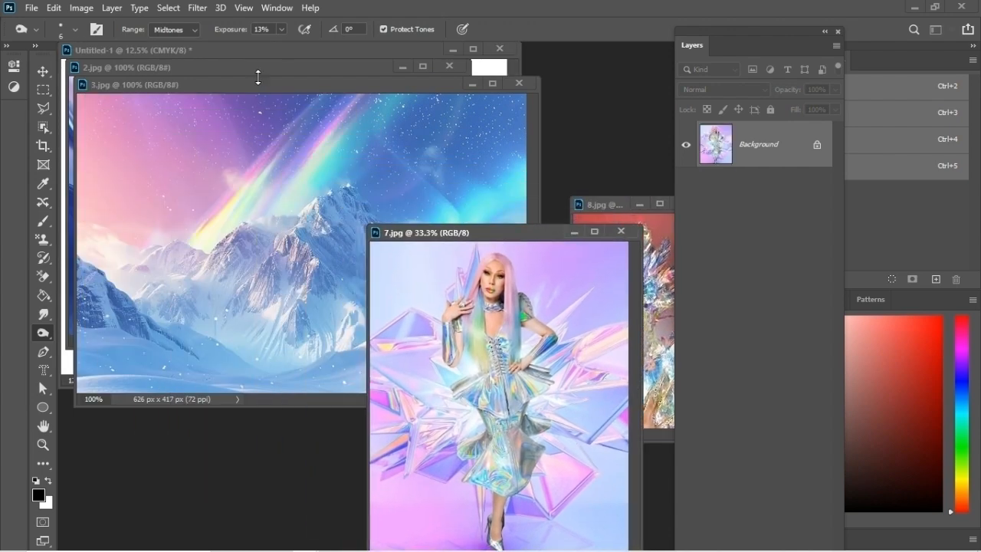
pyautogui.moveTo(258, 81); pyautogui.dragTo(412, 86)
pyautogui.moveTo(295, 67); pyautogui.dragTo(311, 247)
pyautogui.click(550, 181)
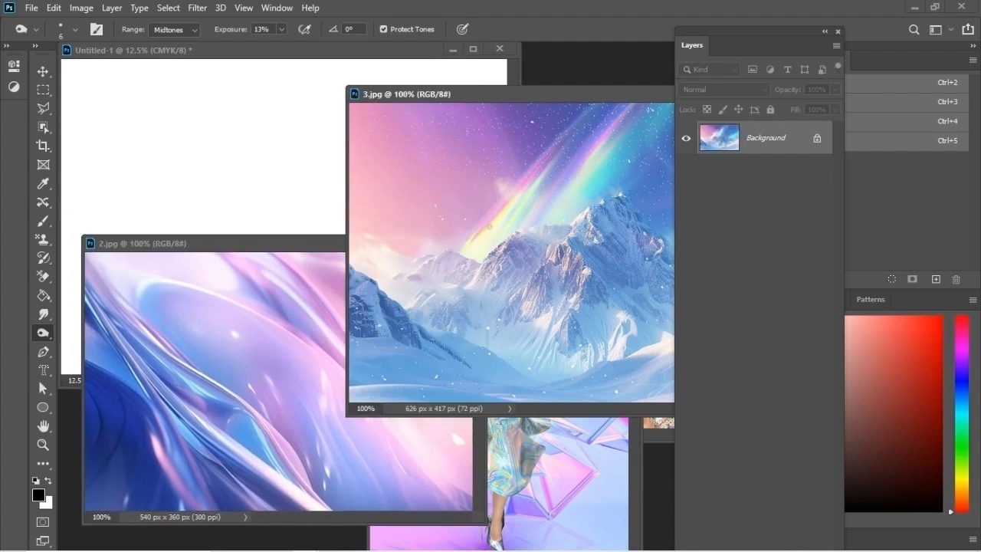
# - Copy the mountain image 3.jpg onto the Untitled-1 canvas with the Move tool and close its source document
pyautogui.click(43, 73)
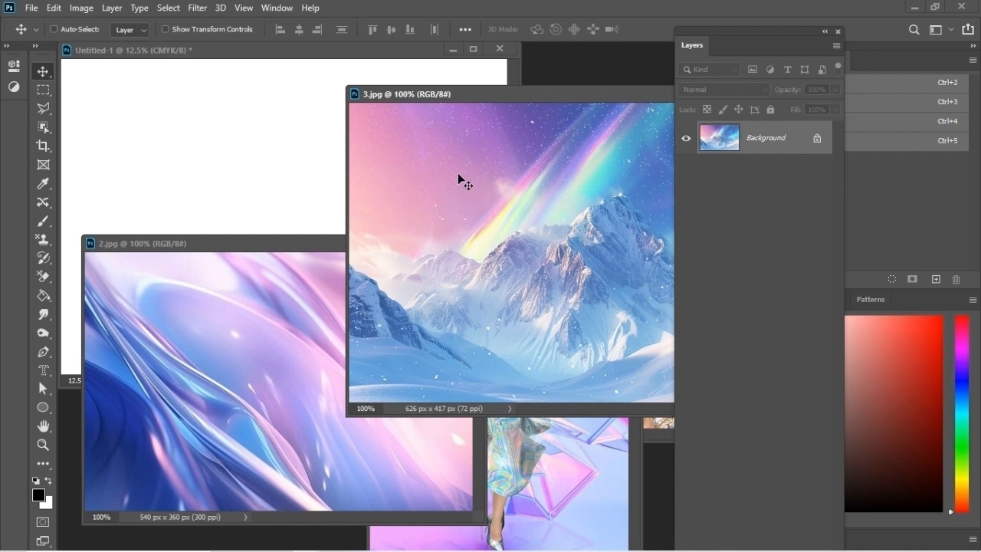
pyautogui.moveTo(457, 178); pyautogui.dragTo(203, 144)
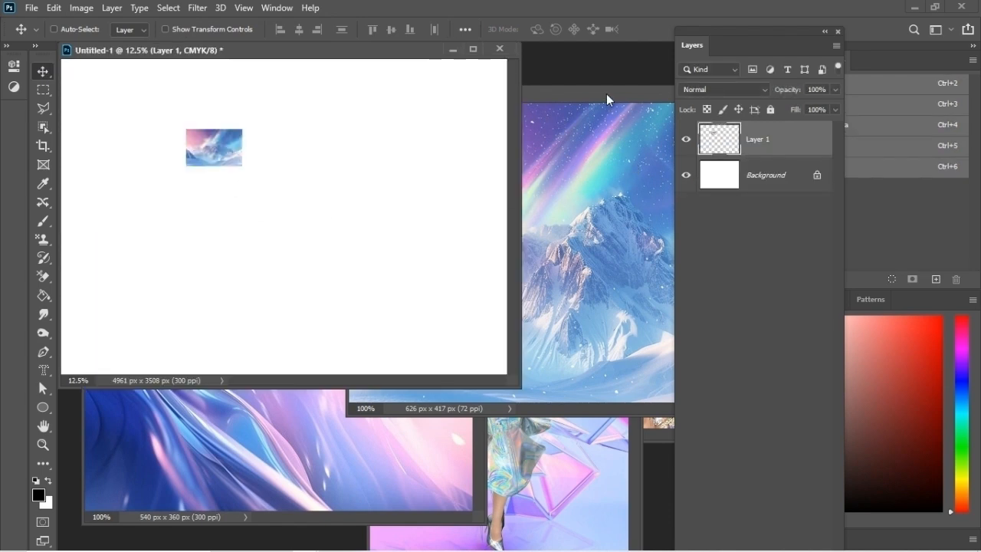
pyautogui.moveTo(606, 98); pyautogui.dragTo(349, 191)
pyautogui.click(542, 187)
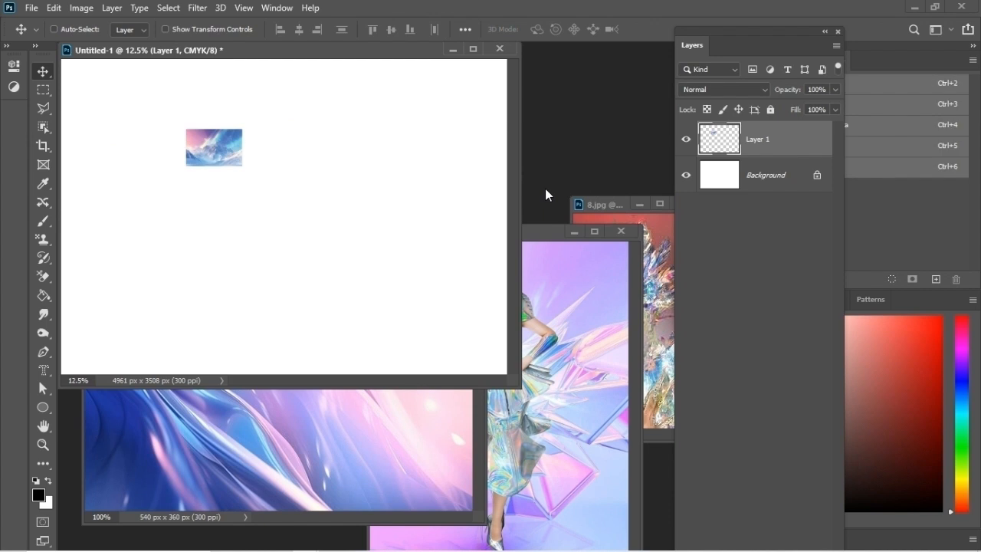
# - Copy 7.jpg and 2.jpg onto the Untitled-1 canvas as separate layers and close both source documents
pyautogui.click(535, 436)
pyautogui.moveTo(535, 435); pyautogui.dragTo(307, 196)
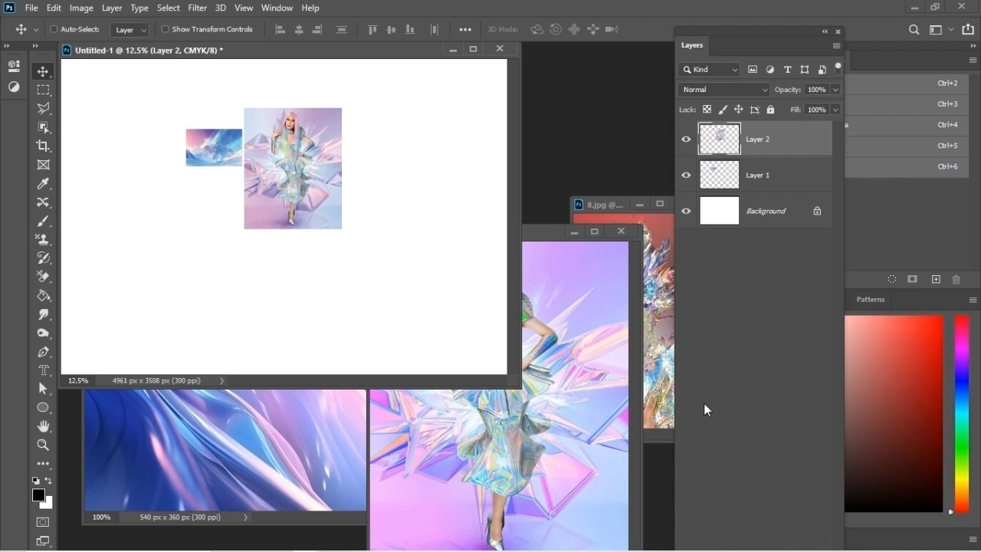
pyautogui.click(271, 434)
pyautogui.moveTo(261, 443); pyautogui.dragTo(416, 338)
pyautogui.click(433, 410)
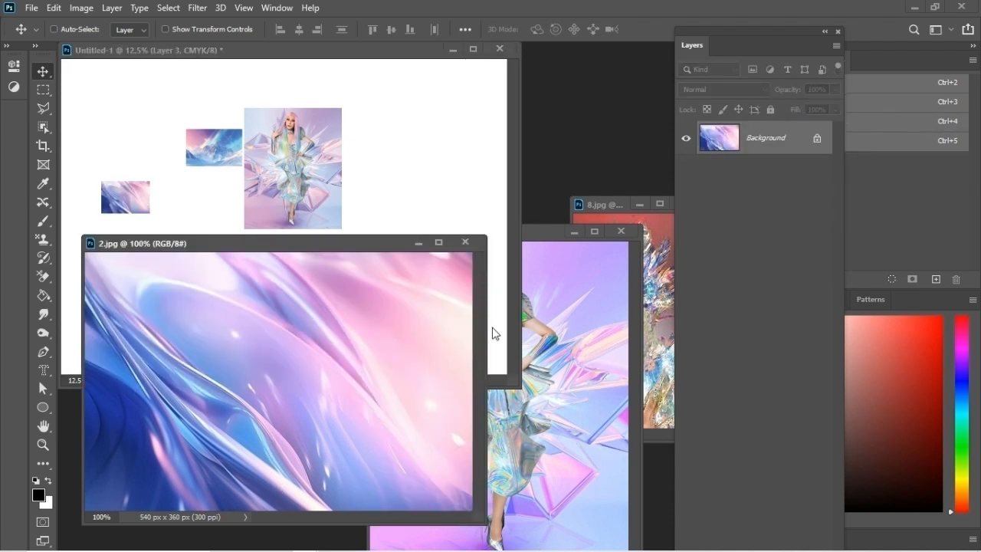
pyautogui.click(465, 242)
pyautogui.click(619, 232)
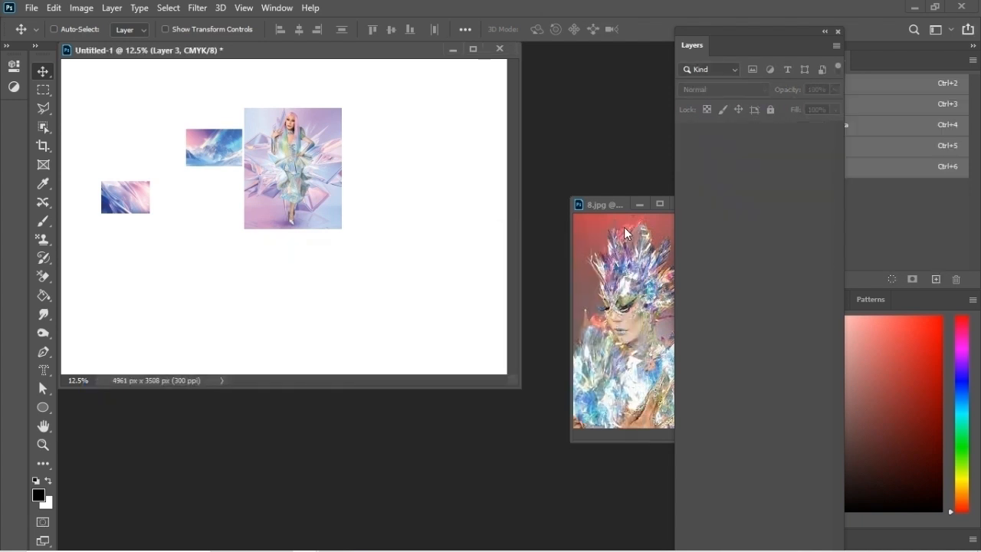
# - Copy the feathered-headdress portrait 8.jpg onto the Untitled-1 canvas and close its source document
pyautogui.moveTo(624, 294); pyautogui.dragTo(430, 274)
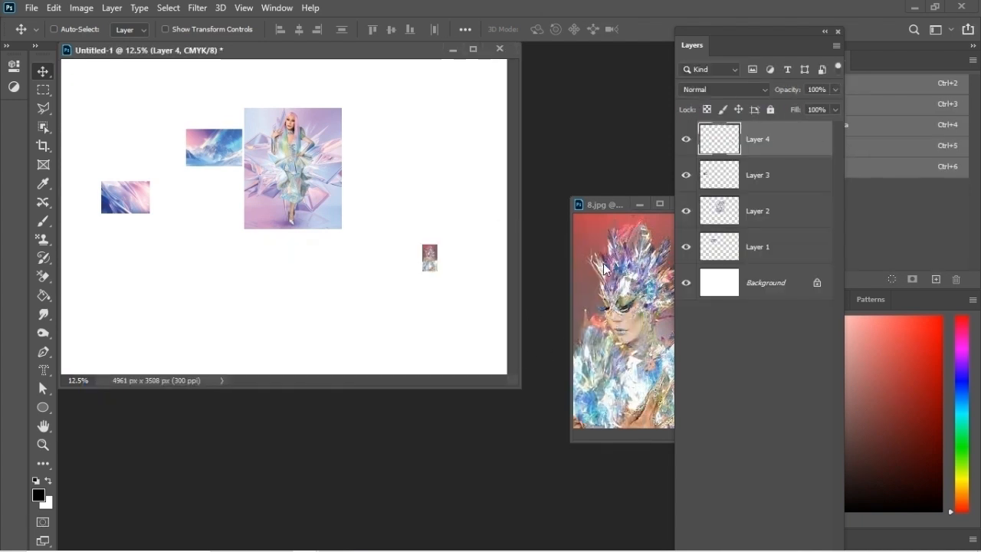
pyautogui.moveTo(601, 204); pyautogui.dragTo(418, 250)
pyautogui.click(504, 252)
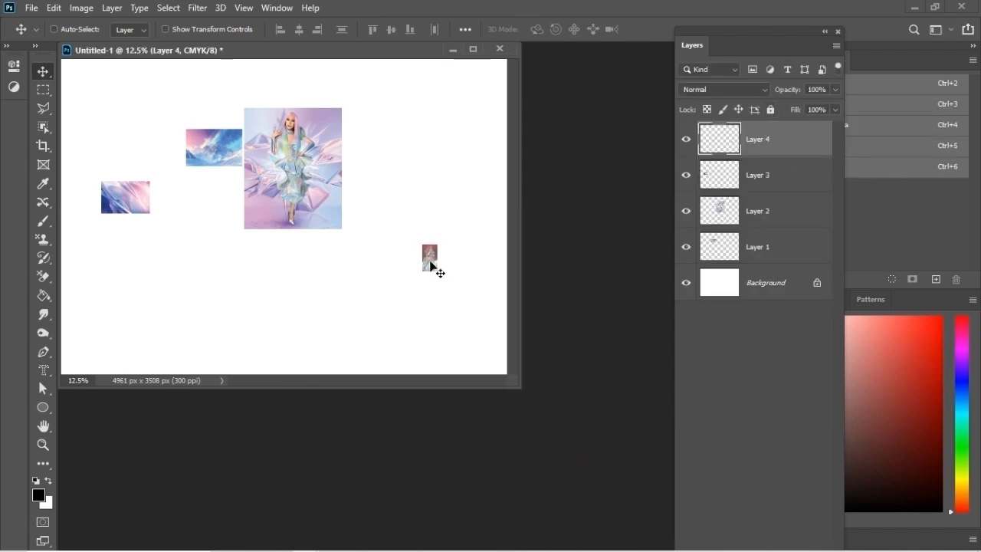
# - Scale the portrait on Layer 4 up to about 742% with Free Transform at the canvas's right side
pyautogui.hotkey('ctrl', 't')
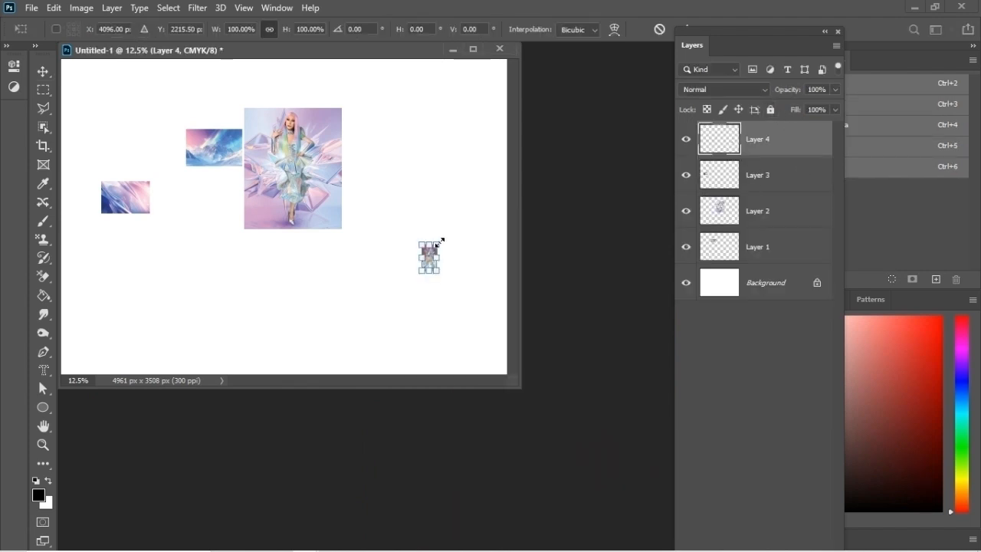
pyautogui.moveTo(439, 242); pyautogui.dragTo(502, 146)
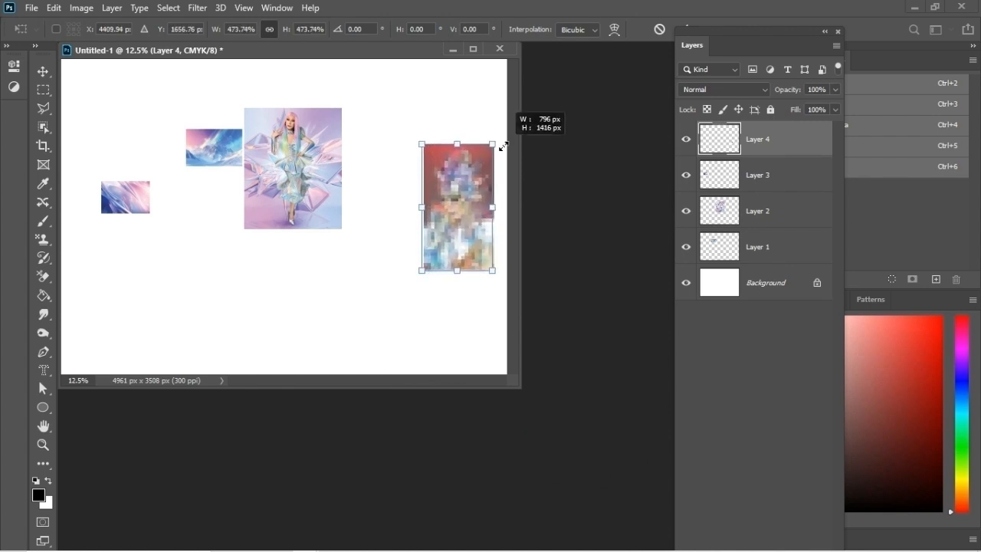
pyautogui.moveTo(422, 271); pyautogui.dragTo(387, 346)
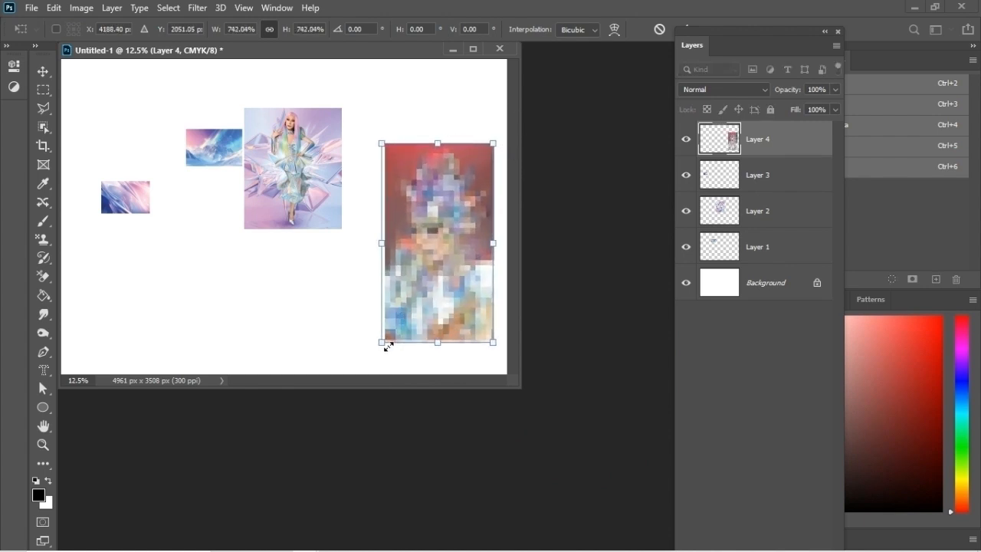
pyautogui.press('Return')
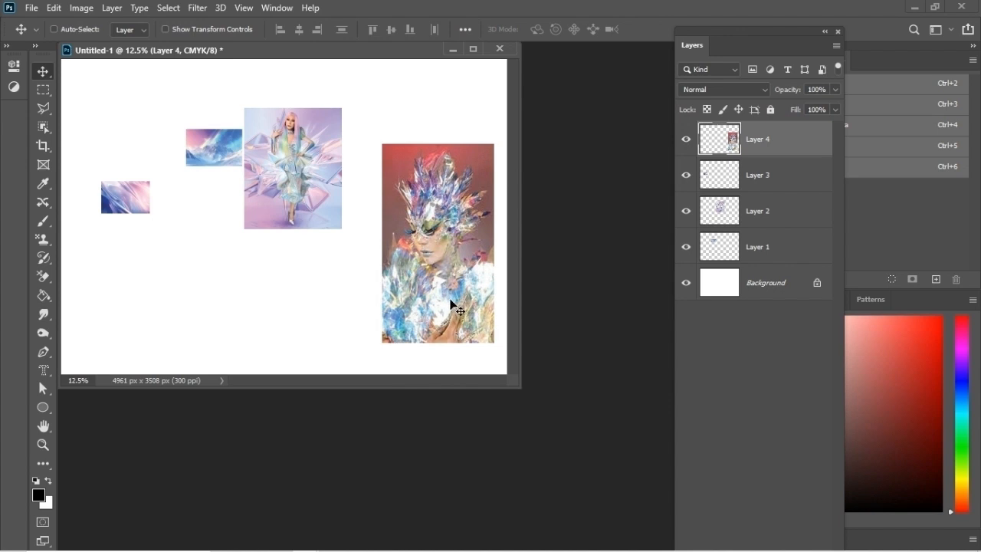
# - Enlarge the images on Layer 3, Layer 2 and Layer 1 and rearrange them on the canvas
pyautogui.click(767, 188)
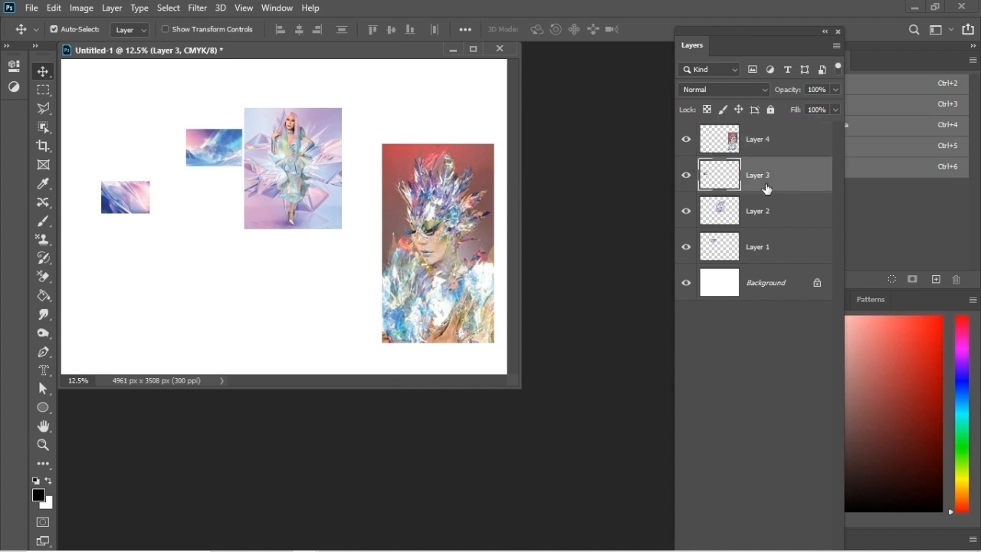
pyautogui.hotkey('ctrl', 't')
pyautogui.moveTo(149, 213); pyautogui.dragTo(288, 340)
pyautogui.press('Return')
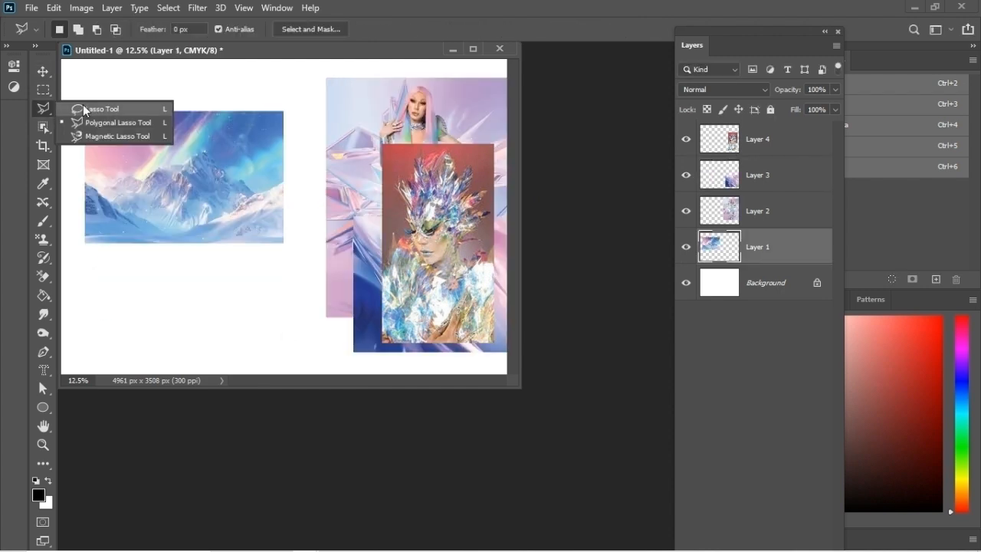
# - Cut an irregular edge along the top of the mountain image on Layer 1 by deleting freehand Lasso selections
pyautogui.click(83, 104)
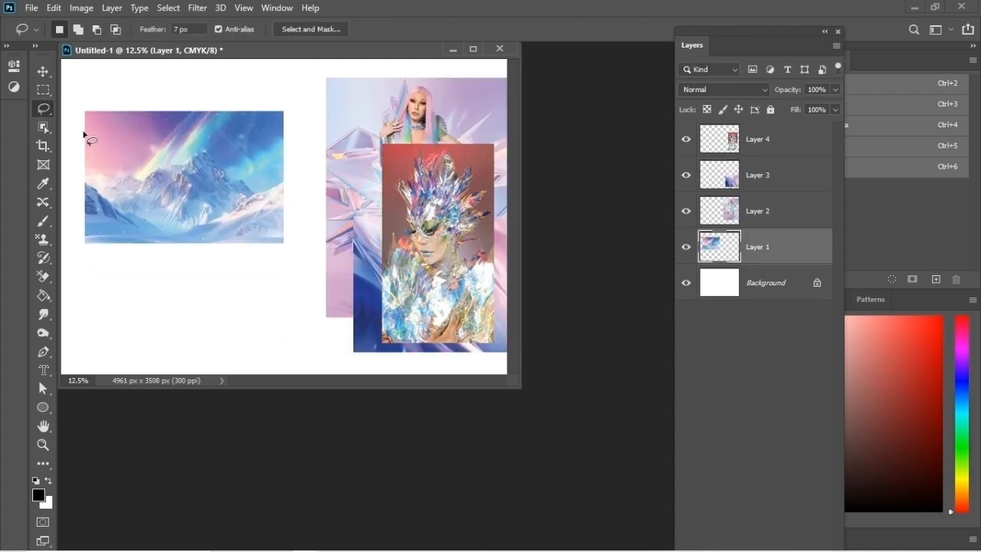
pyautogui.moveTo(92, 153)
pyautogui.mouseDown()
pyautogui.moveTo(132, 144)
pyautogui.moveTo(140, 125)
pyautogui.moveTo(184, 90)
pyautogui.moveTo(74, 95)
pyautogui.moveTo(70, 151)
pyautogui.mouseUp()
pyautogui.press('Delete')
pyautogui.hotkey('ctrl', 'd')
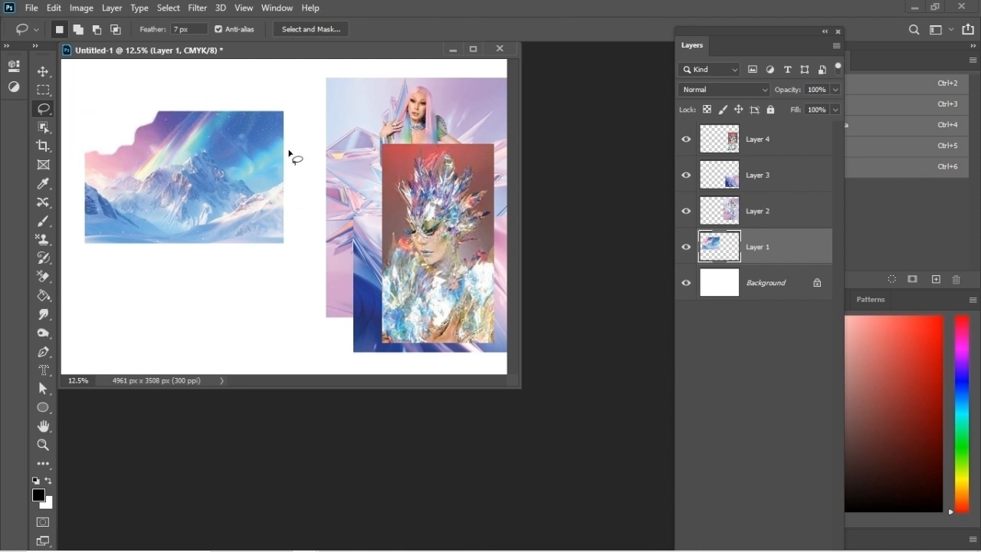
pyautogui.moveTo(299, 166)
pyautogui.mouseDown()
pyautogui.moveTo(279, 135)
pyautogui.moveTo(164, 116)
pyautogui.moveTo(182, 89)
pyautogui.moveTo(308, 97)
pyautogui.moveTo(307, 167)
pyautogui.mouseUp()
pyautogui.press('Delete')
pyautogui.hotkey('ctrl', 'd')
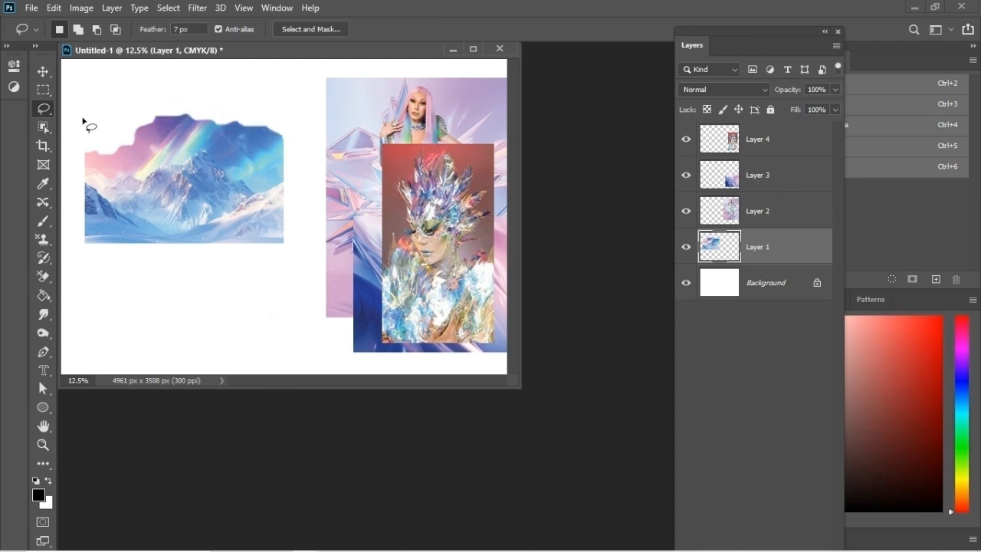
# - Lasso around the sides and bottom of the mountain image, delete the straight edges and deselect
pyautogui.moveTo(89, 165)
pyautogui.mouseDown()
pyautogui.moveTo(91, 229)
pyautogui.moveTo(137, 239)
pyautogui.moveTo(259, 237)
pyautogui.moveTo(281, 149)
pyautogui.moveTo(146, 291)
pyautogui.moveTo(75, 121)
pyautogui.moveTo(98, 127)
pyautogui.mouseUp()
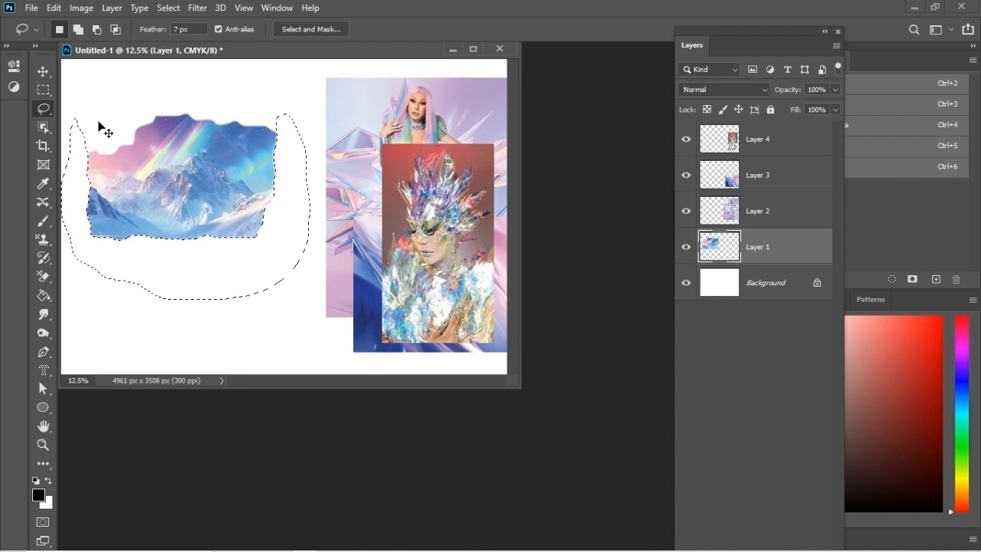
pyautogui.press('Delete')
pyautogui.hotkey('ctrl', 'd')
# - Scale up the mountain cutout on Layer 1 and move it to the canvas's lower-right area
pyautogui.press('v')
pyautogui.hotkey('ctrl', 't')
pyautogui.moveTo(278, 241); pyautogui.dragTo(374, 305)
pyautogui.press('Return')
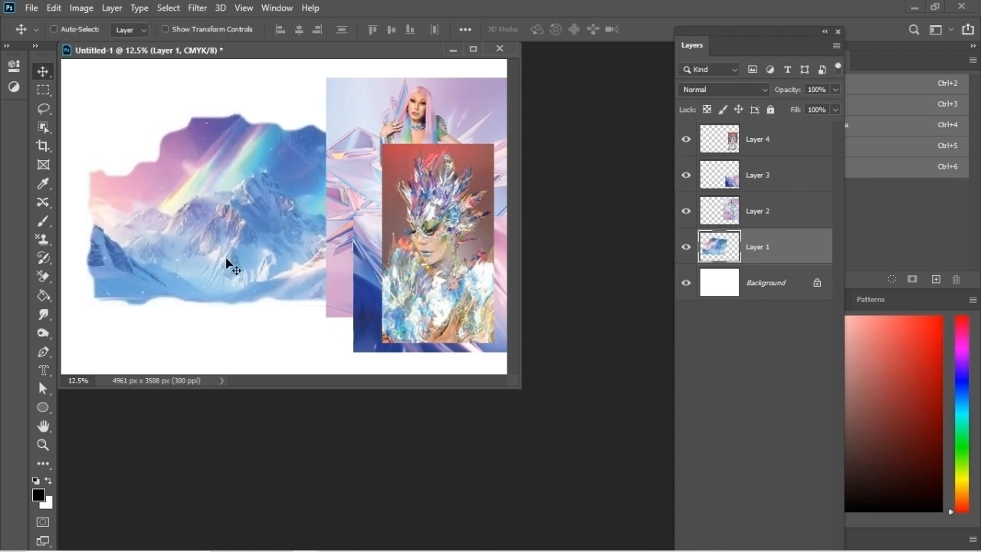
pyautogui.moveTo(518, 388); pyautogui.dragTo(624, 493)
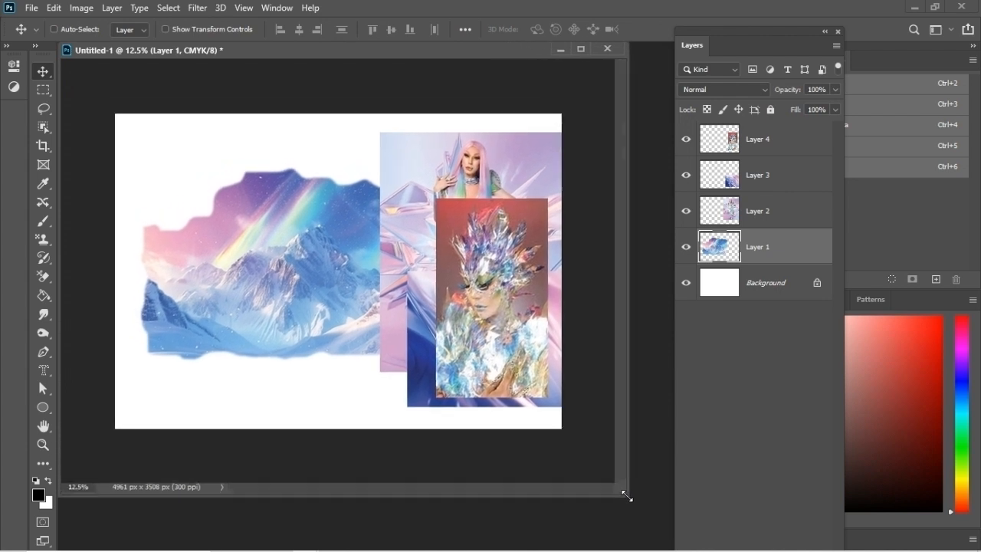
pyautogui.moveTo(276, 328); pyautogui.dragTo(434, 397)
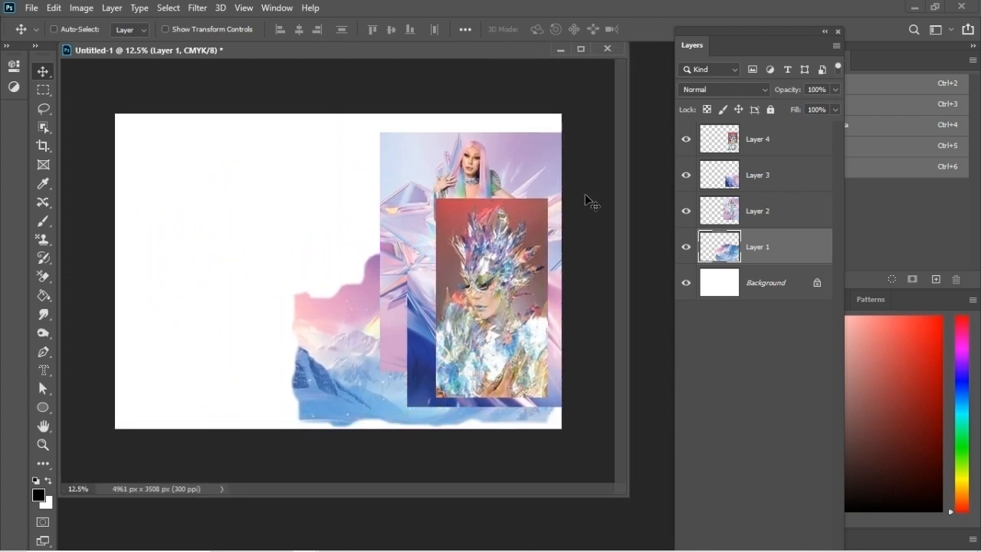
# - Move the full-figure image on Layer 2 to the canvas's left side and outline the figure and crystals with the Polygonal Lasso
pyautogui.click(763, 219)
pyautogui.moveTo(398, 201); pyautogui.dragTo(177, 201)
pyautogui.press('l')
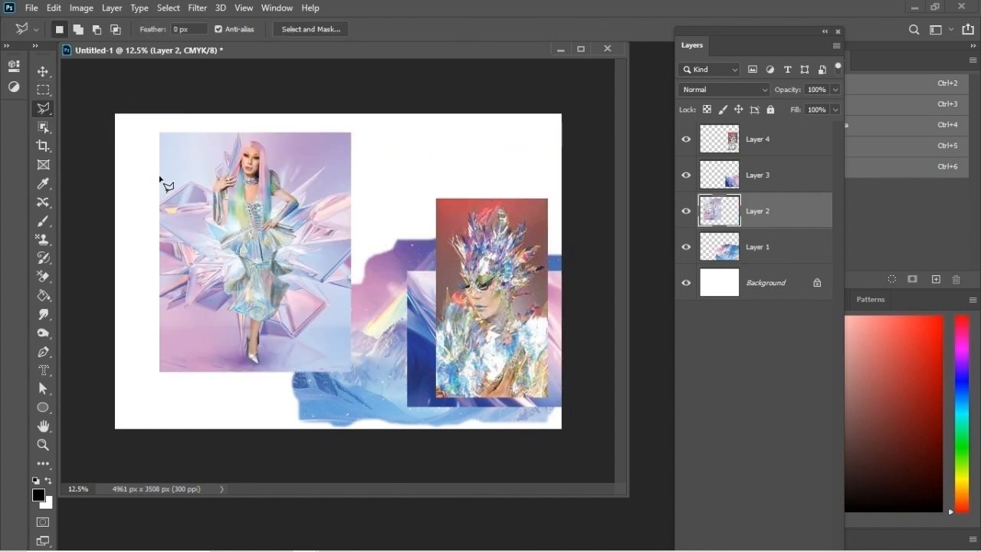
pyautogui.click(148, 216)
pyautogui.click(179, 184)
pyautogui.click(190, 175)
pyautogui.click(219, 162)
pyautogui.click(222, 146)
pyautogui.click(229, 145)
pyautogui.click(231, 151)
pyautogui.click(244, 139)
pyautogui.click(259, 138)
pyautogui.click(273, 149)
pyautogui.click(274, 162)
pyautogui.click(279, 167)
pyautogui.click(288, 148)
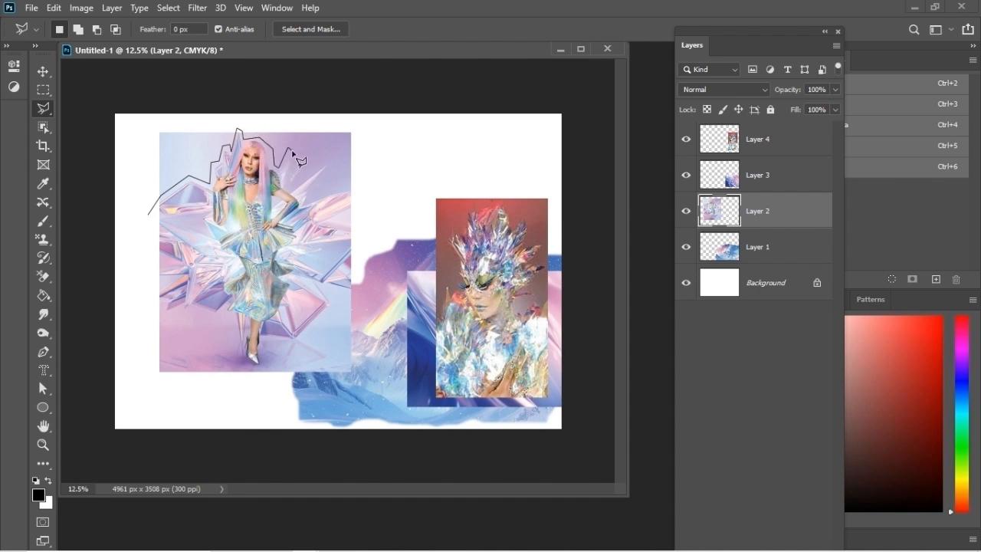
pyautogui.click(292, 157)
pyautogui.click(305, 149)
pyautogui.click(311, 164)
pyautogui.click(330, 164)
pyautogui.click(312, 197)
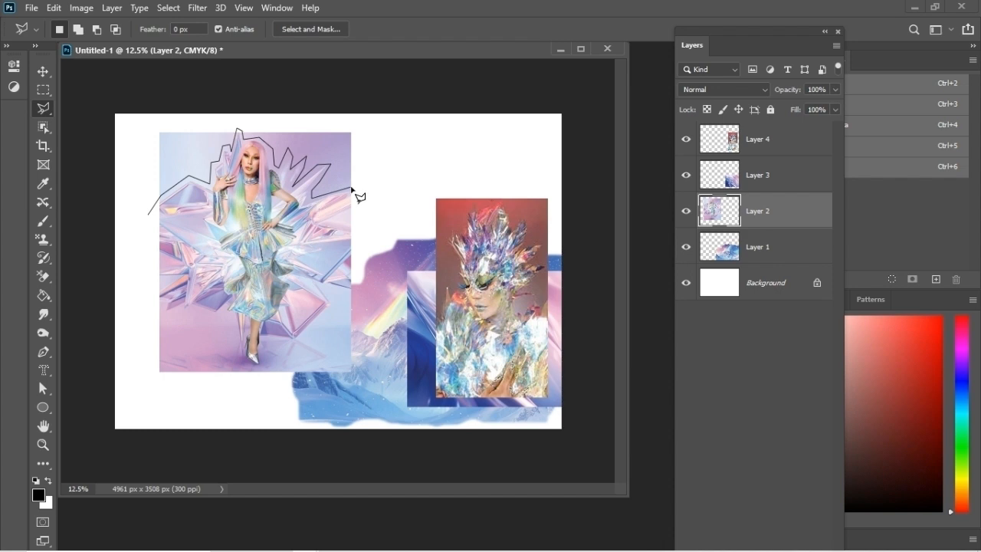
pyautogui.click(352, 373)
pyautogui.click(237, 372)
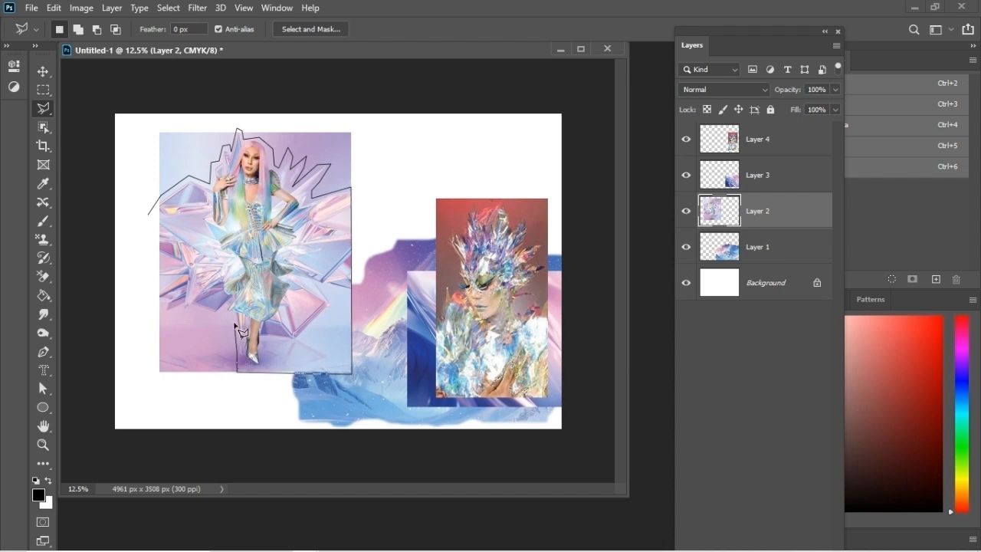
pyautogui.click(226, 308)
pyautogui.click(205, 308)
pyautogui.click(158, 294)
pyautogui.click(174, 286)
pyautogui.click(159, 277)
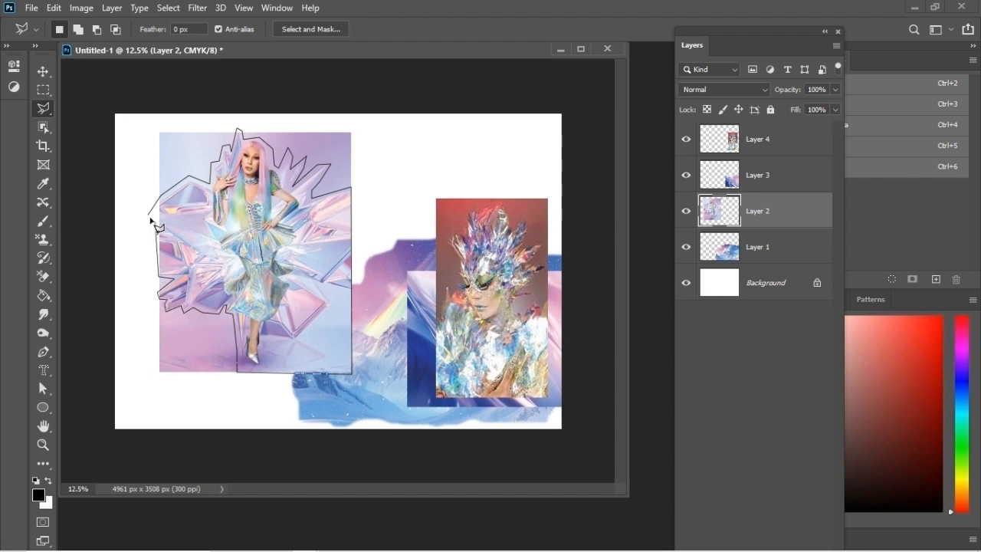
pyautogui.click(150, 218)
# - Invert the selection on Layer 2, delete the surrounding background, deselect and place the cutout at the canvas's left edge
pyautogui.rightClick(264, 239)
pyautogui.click(299, 257)
pyautogui.press('Delete')
pyautogui.hotkey('ctrl', 'd')
pyautogui.press('v')
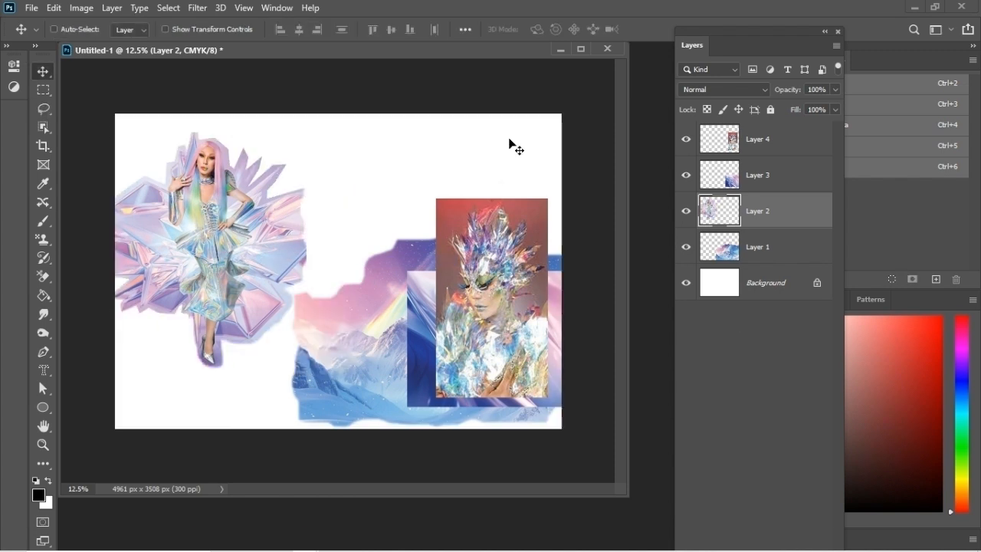
# - Move the masked portrait on Layer 4 up toward the canvas's upper centre and enlarge it proportionally
pyautogui.click(769, 144)
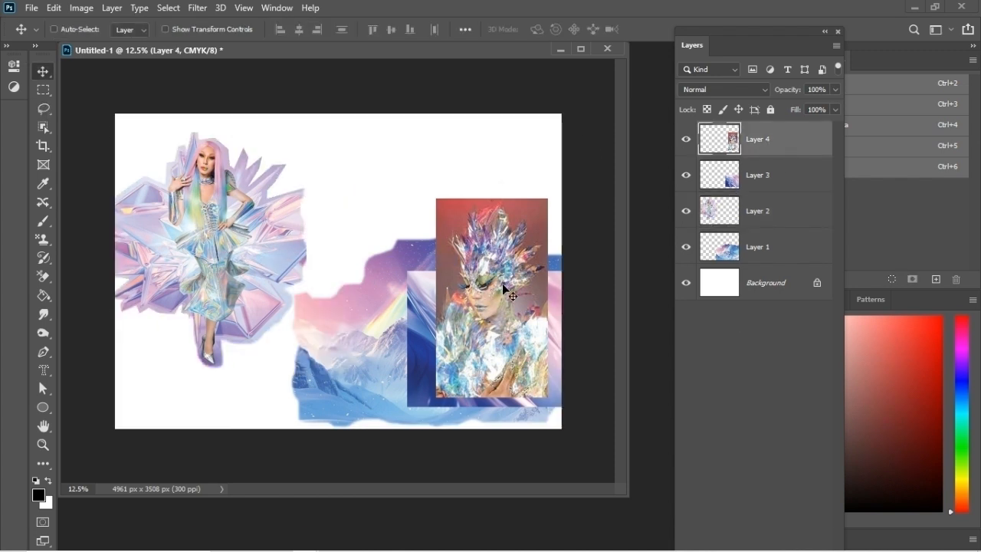
pyautogui.moveTo(505, 295); pyautogui.dragTo(420, 236)
pyautogui.hotkey('ctrl', 't')
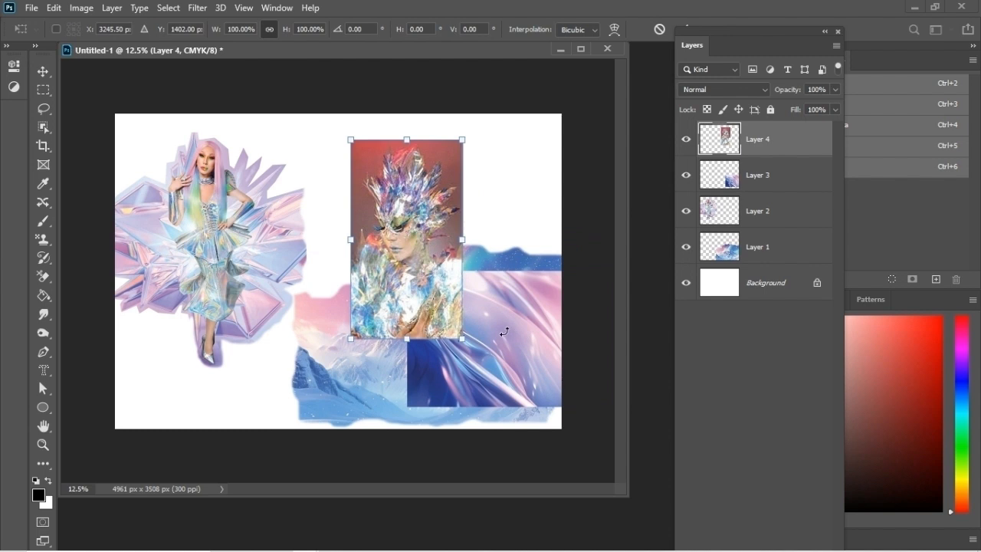
pyautogui.moveTo(460, 340); pyautogui.dragTo(479, 380)
pyautogui.press('Return')
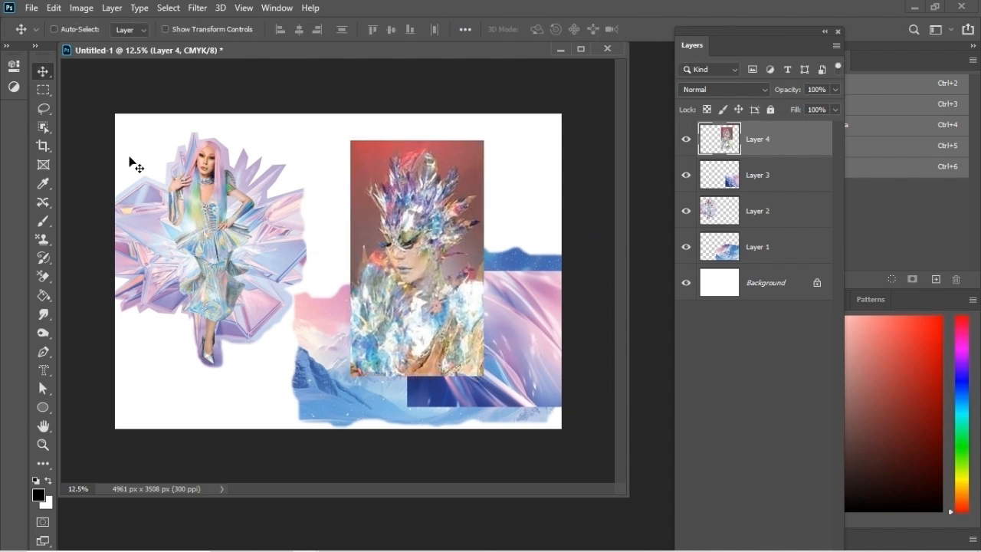
# - Lasso loosely around the feathered headdress on Layer 4 with a 7 px feather, delete the red background and deselect
pyautogui.click(44, 108)
pyautogui.moveTo(330, 278)
pyautogui.mouseDown()
pyautogui.moveTo(352, 266)
pyautogui.moveTo(362, 240)
pyautogui.mouseUp()
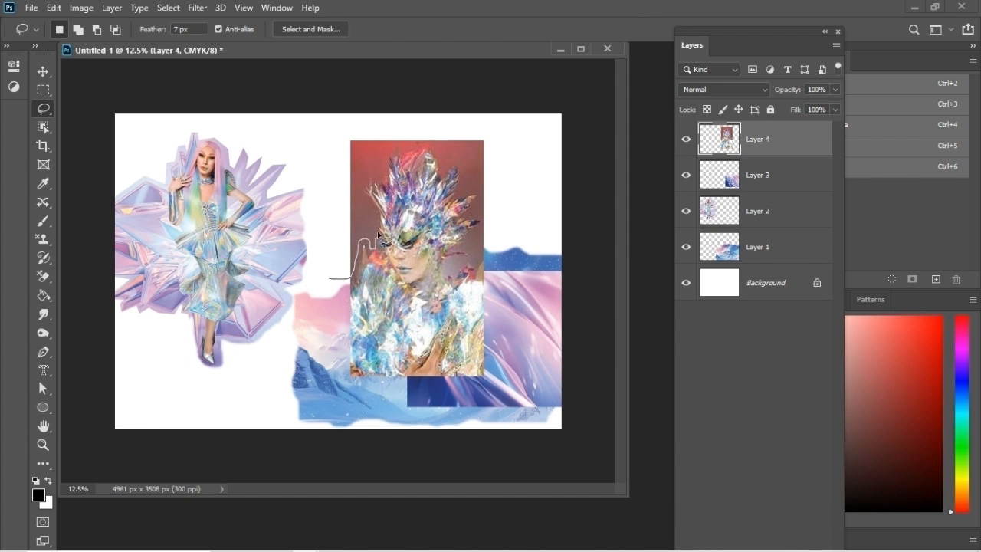
pyautogui.moveTo(360, 197)
pyautogui.mouseDown()
pyautogui.moveTo(384, 175)
pyautogui.moveTo(403, 136)
pyautogui.moveTo(408, 145)
pyautogui.moveTo(436, 138)
pyautogui.moveTo(445, 169)
pyautogui.moveTo(455, 160)
pyautogui.moveTo(463, 170)
pyautogui.moveTo(459, 194)
pyautogui.moveTo(479, 201)
pyautogui.moveTo(475, 262)
pyautogui.mouseUp()
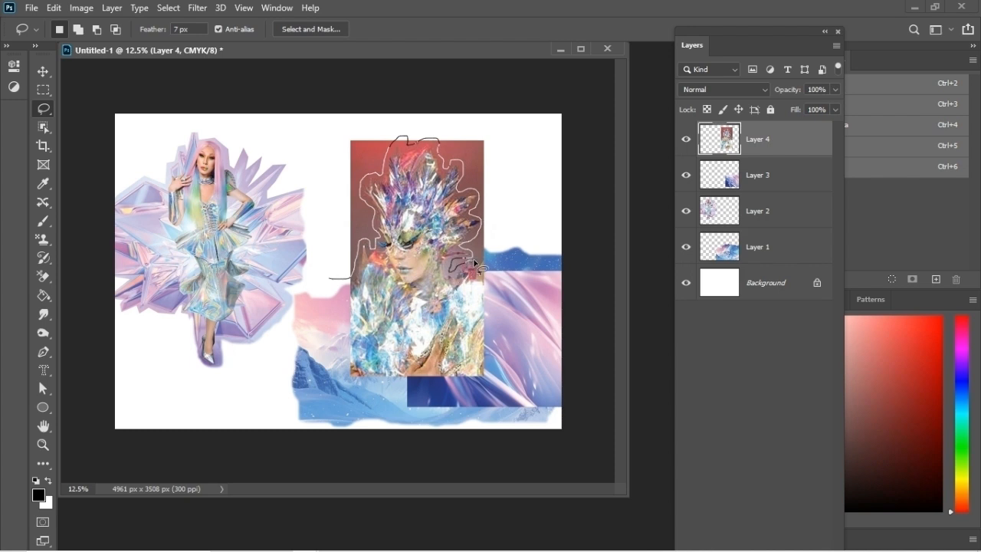
pyautogui.moveTo(499, 199)
pyautogui.mouseDown()
pyautogui.moveTo(484, 137)
pyautogui.moveTo(469, 126)
pyautogui.moveTo(405, 123)
pyautogui.moveTo(336, 160)
pyautogui.moveTo(337, 257)
pyautogui.mouseUp()
pyautogui.press('Delete')
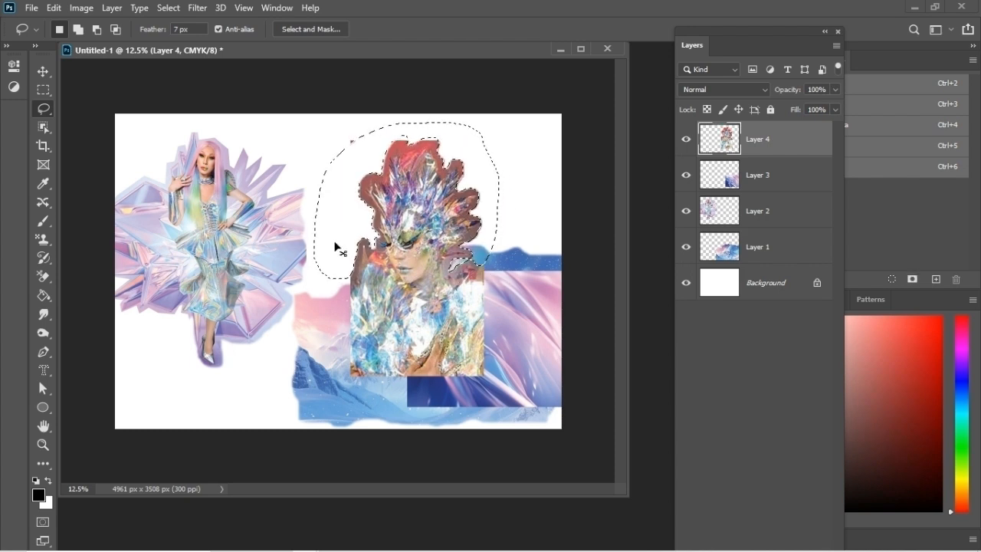
pyautogui.hotkey('ctrl', 'd')
pyautogui.moveTo(368, 137); pyautogui.dragTo(357, 130)
pyautogui.hotkey('ctrl', 'd')
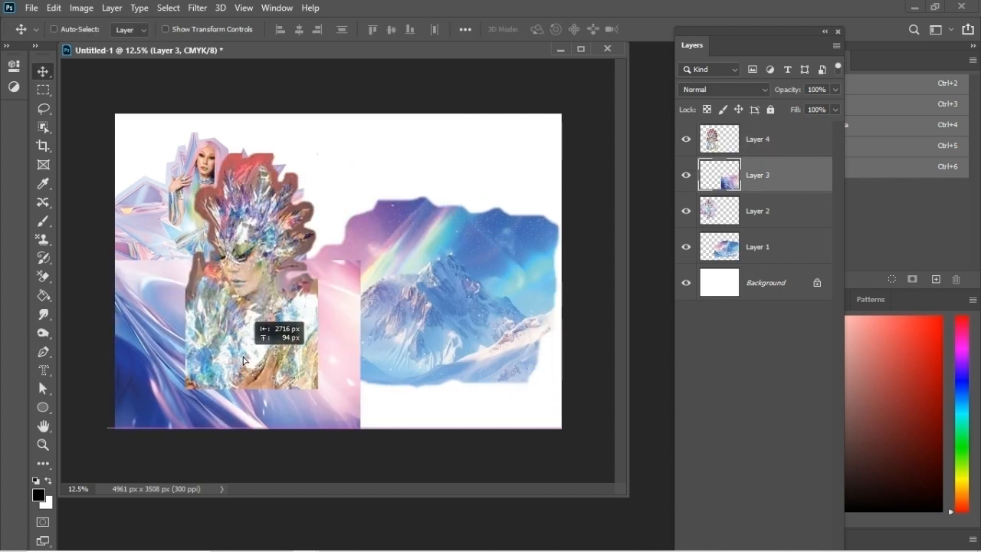
# - Move the Layer 3 image to the canvas's lower-left corner, then stack Layer 1 above it and shift the mountain cutout downward
pyautogui.moveTo(244, 357)
pyautogui.mouseDown()
pyautogui.moveTo(262, 358)
pyautogui.moveTo(251, 359)
pyautogui.mouseUp()
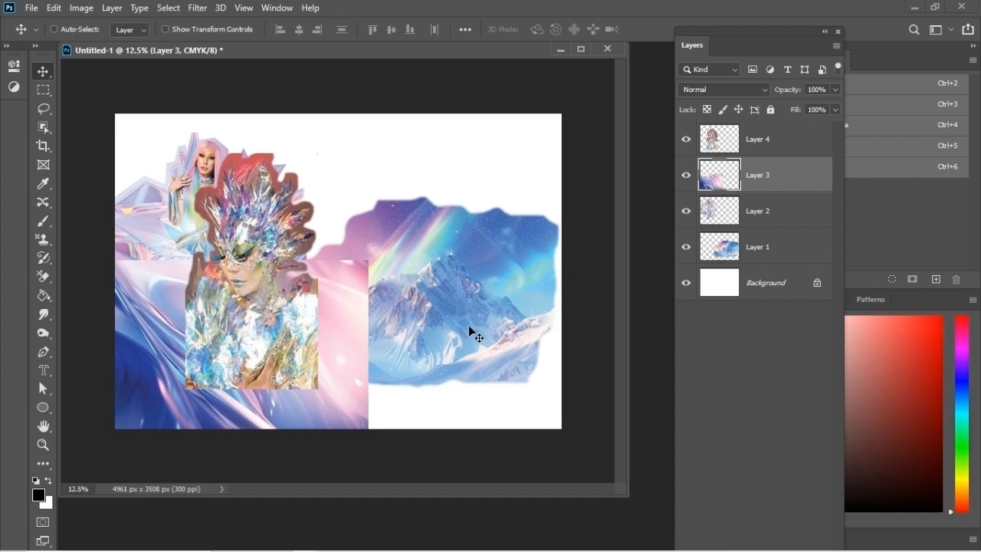
pyautogui.moveTo(751, 242); pyautogui.dragTo(747, 160)
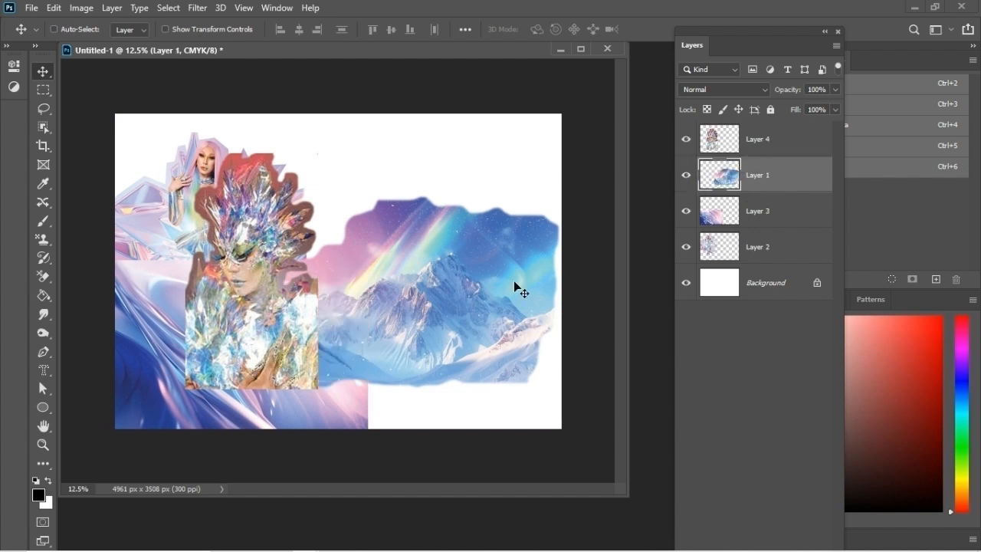
pyautogui.moveTo(514, 280); pyautogui.dragTo(469, 310)
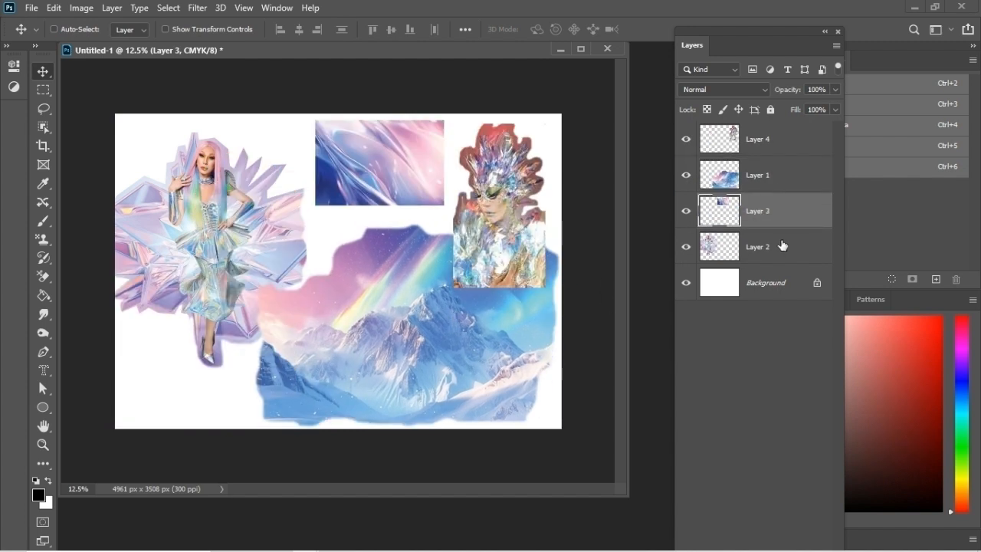
# - Scale the full-figure cutout on Layer 2 to about 121%, nudge it upward and bring Layer 2 to the top of the layer stack
pyautogui.click(778, 246)
pyautogui.hotkey('ctrl', 't')
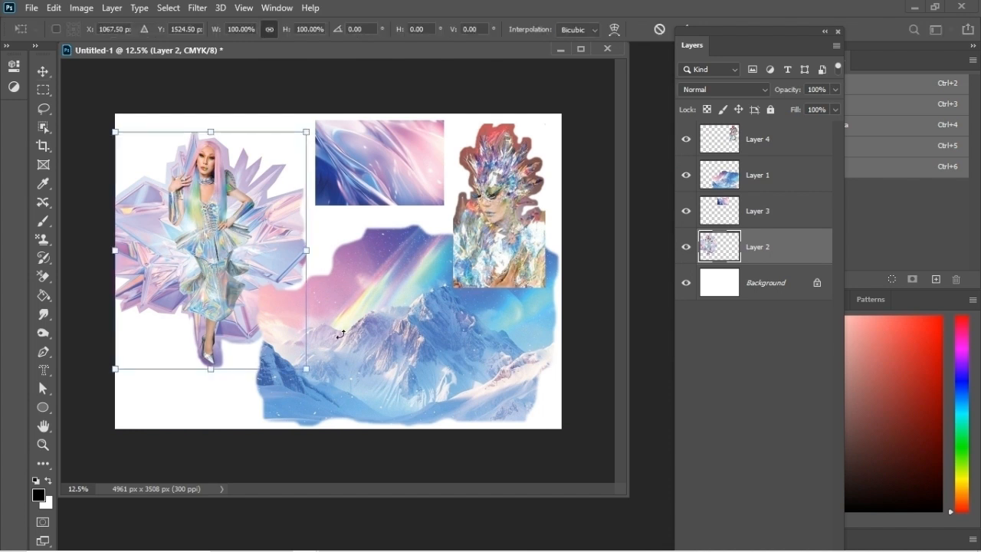
pyautogui.moveTo(307, 368); pyautogui.dragTo(344, 418)
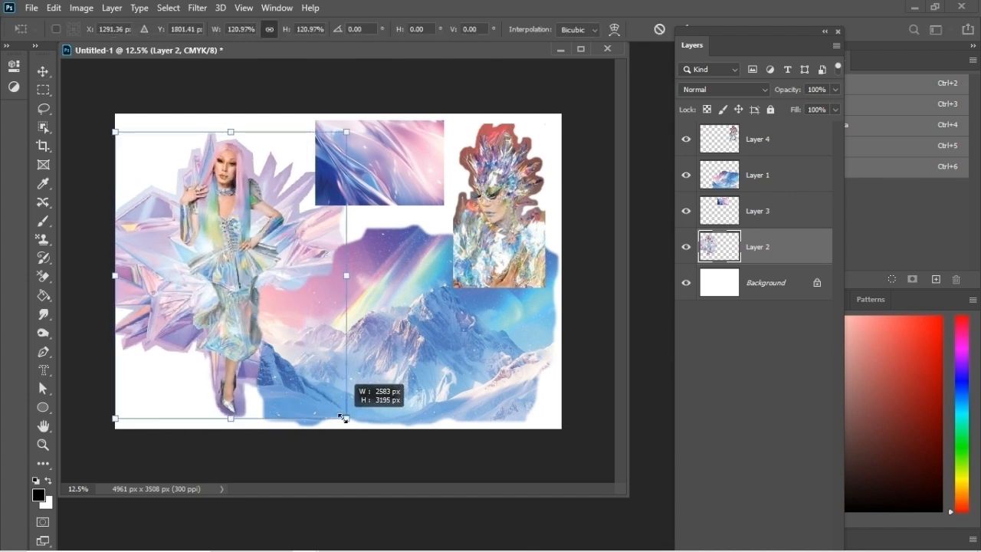
pyautogui.moveTo(189, 239)
pyautogui.mouseDown()
pyautogui.moveTo(203, 227)
pyautogui.moveTo(188, 228)
pyautogui.mouseUp()
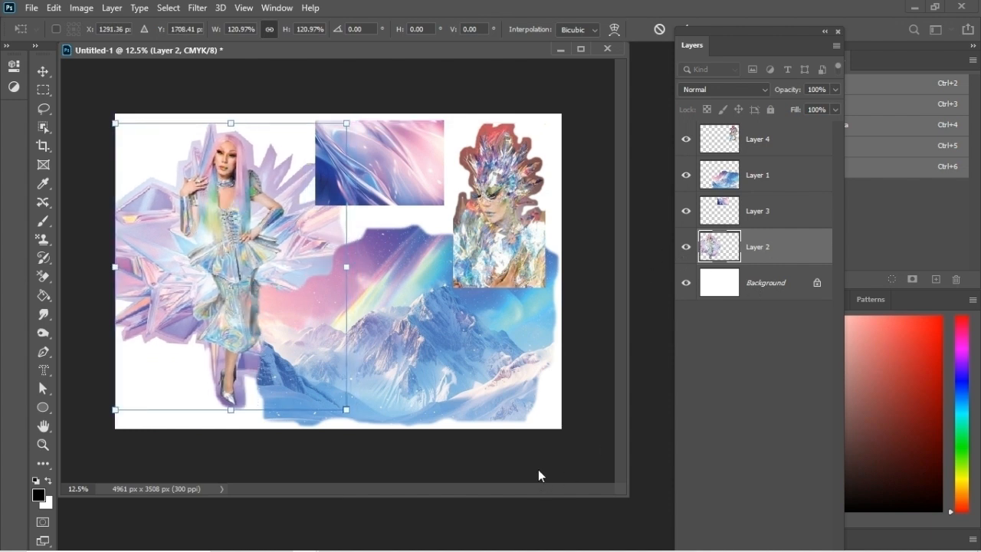
pyautogui.press('Return')
pyautogui.moveTo(768, 253); pyautogui.dragTo(772, 133)
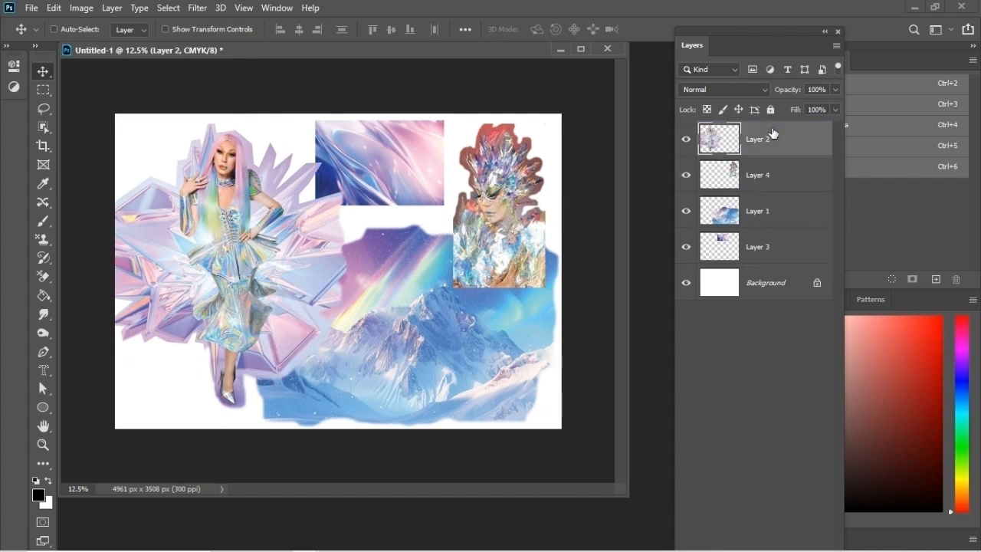
# - Scale the satin texture on Layer 3 to about 294% so it covers the whole canvas
pyautogui.click(771, 246)
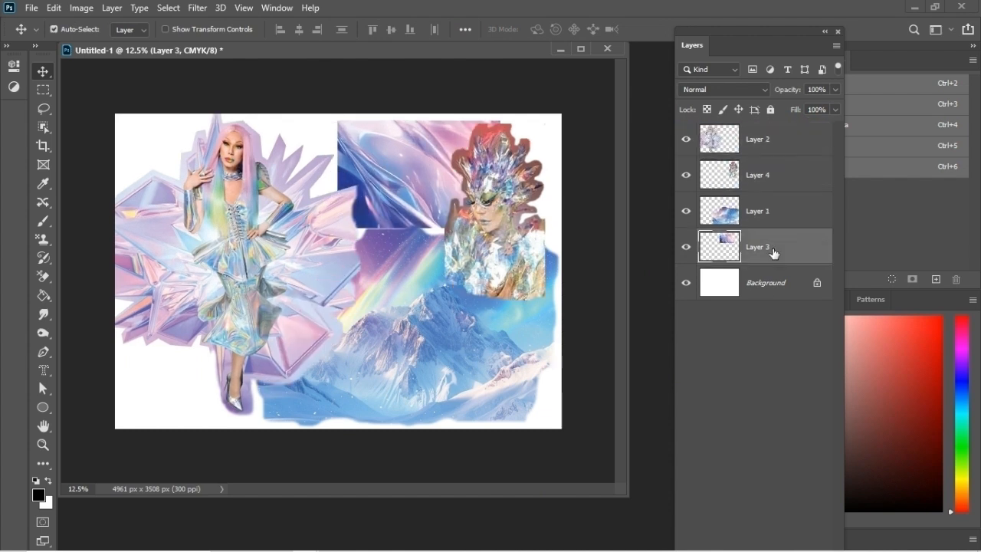
pyautogui.hotkey('ctrl', 't')
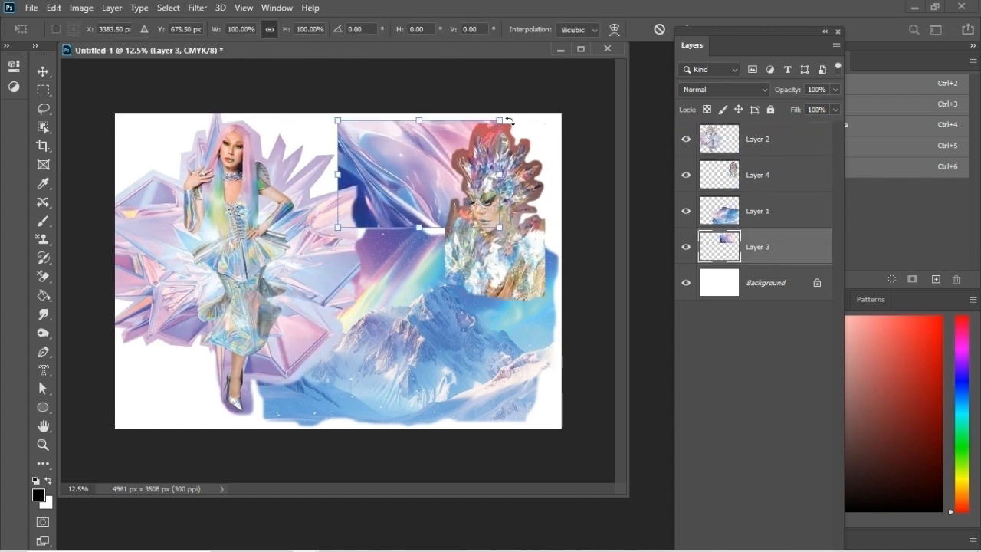
pyautogui.moveTo(500, 117); pyautogui.dragTo(508, 114)
pyautogui.moveTo(337, 227); pyautogui.dragTo(138, 422)
pyautogui.moveTo(506, 380); pyautogui.dragTo(585, 431)
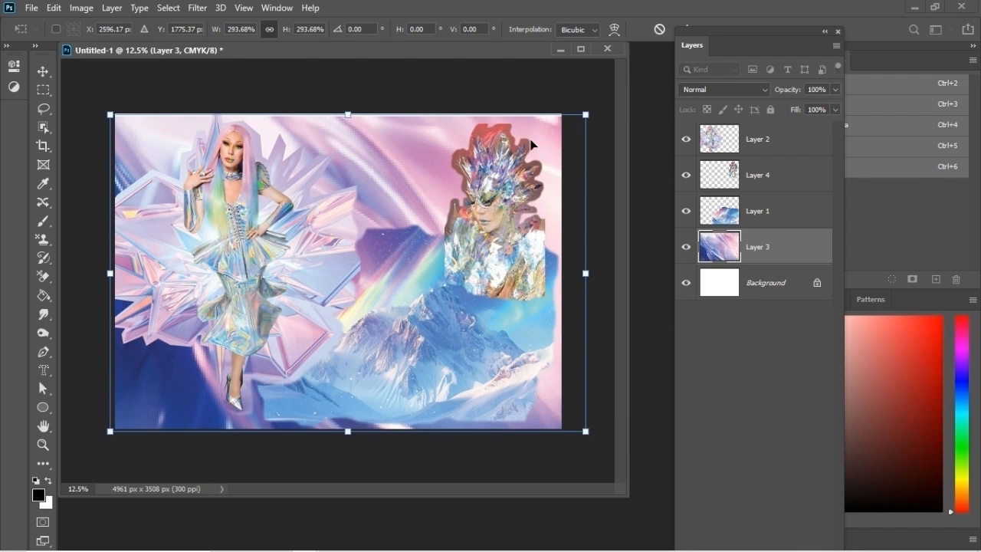
pyautogui.press('Return')
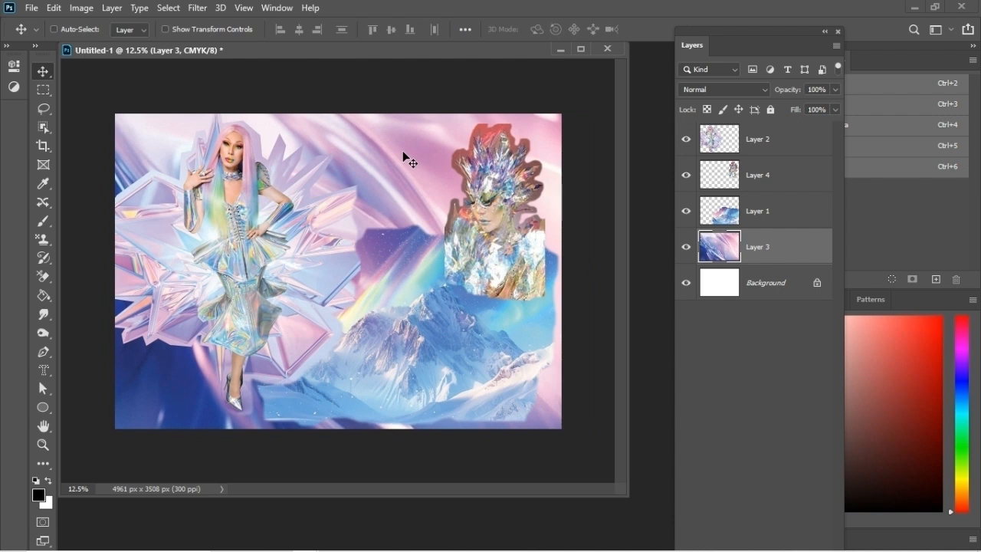
# - Select the portrait's head on Layer 4 with the Elliptical Marquee, invert the selection, delete the rest and deselect
pyautogui.click(756, 179)
pyautogui.moveTo(43, 92); pyautogui.dragTo(91, 102)
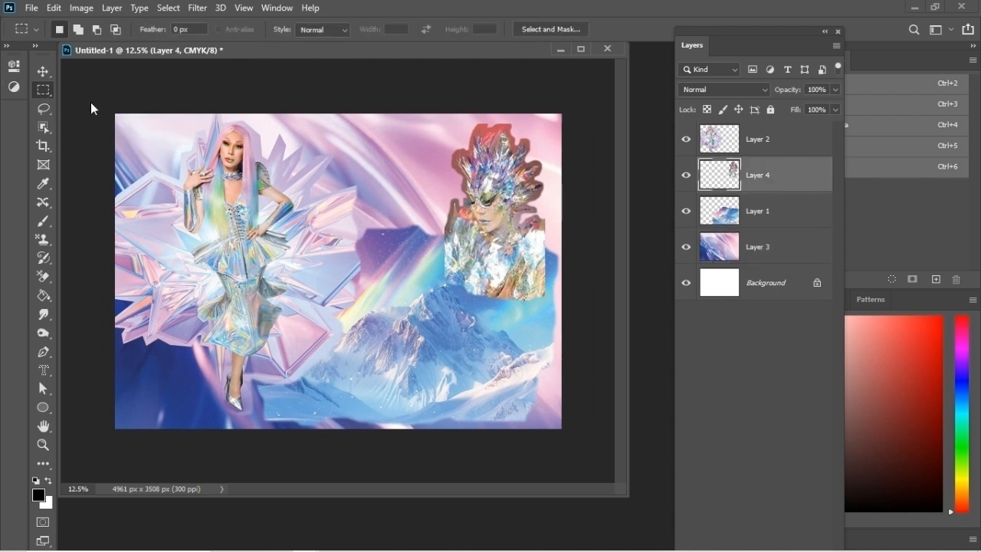
pyautogui.moveTo(442, 123); pyautogui.dragTo(549, 262)
pyautogui.rightClick(484, 220)
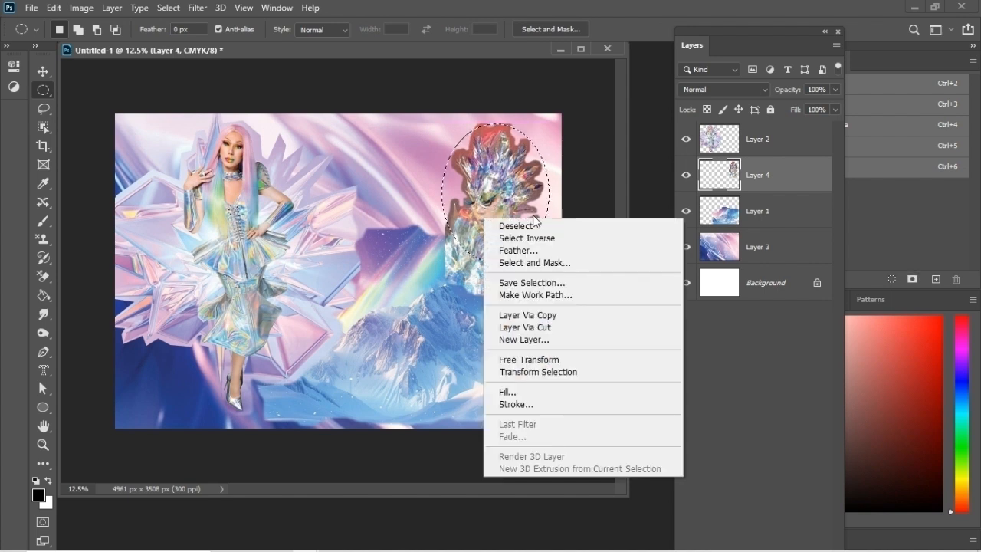
pyautogui.click(546, 236)
pyautogui.press('Delete')
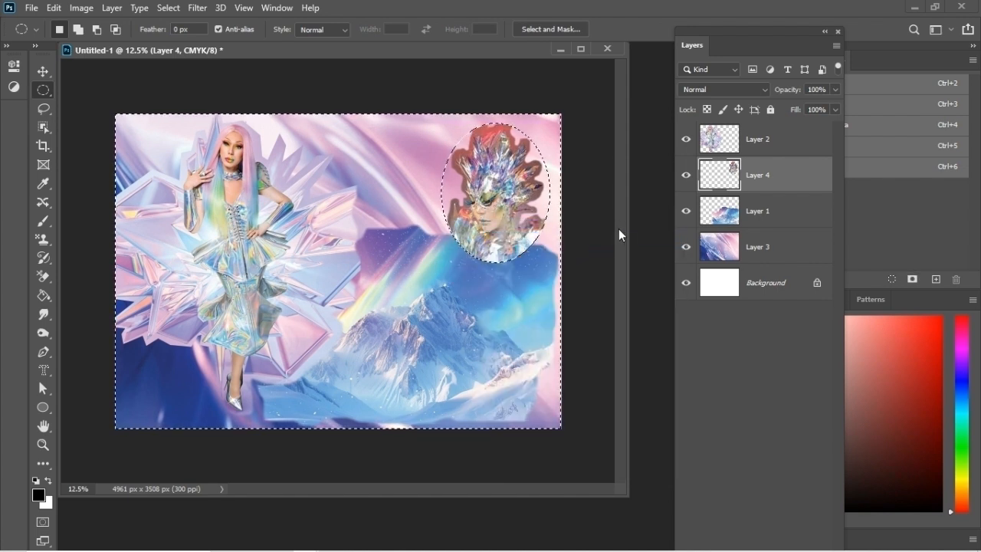
pyautogui.hotkey('ctrl', 'd')
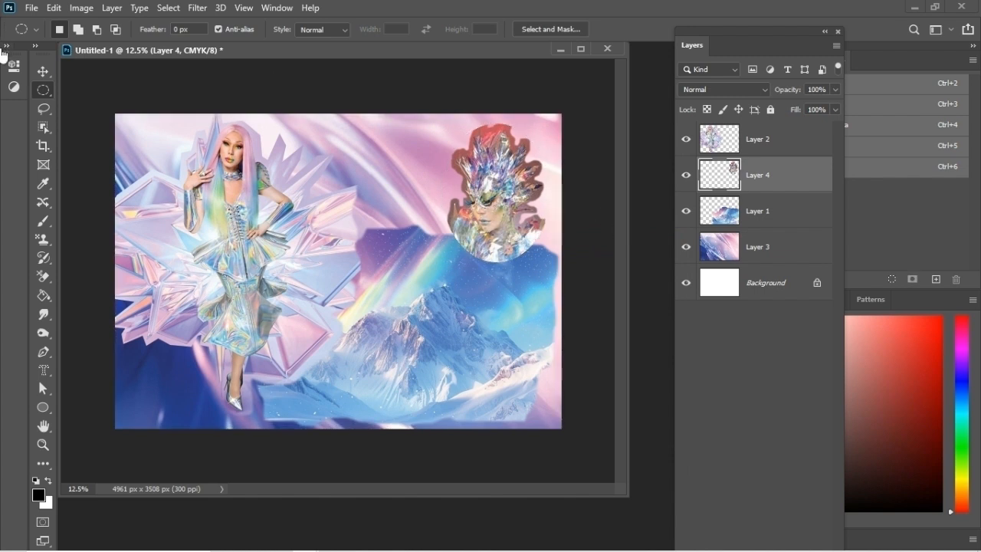
# - Scale the portrait cutout on Layer 4 to about 153% and position it in the canvas's upper-right corner
pyautogui.press('v')
pyautogui.moveTo(479, 211); pyautogui.dragTo(541, 258)
pyautogui.hotkey('ctrl', 't')
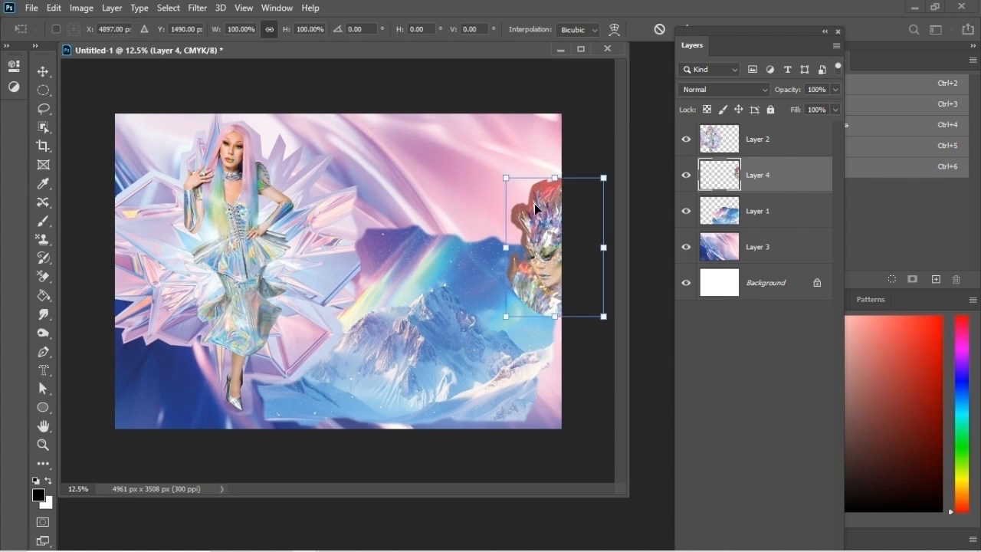
pyautogui.moveTo(505, 177); pyautogui.dragTo(451, 98)
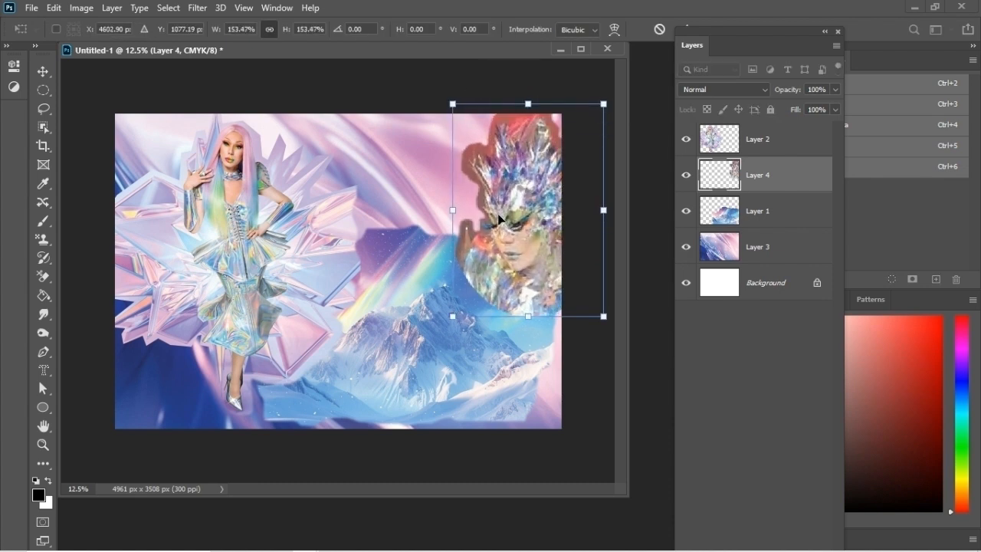
pyautogui.moveTo(498, 213); pyautogui.dragTo(517, 216)
pyautogui.press('Return')
# - Lasso the rounded lower edge of the Layer 4 portrait below the chin, delete it and deselect
pyautogui.rightClick(44, 89)
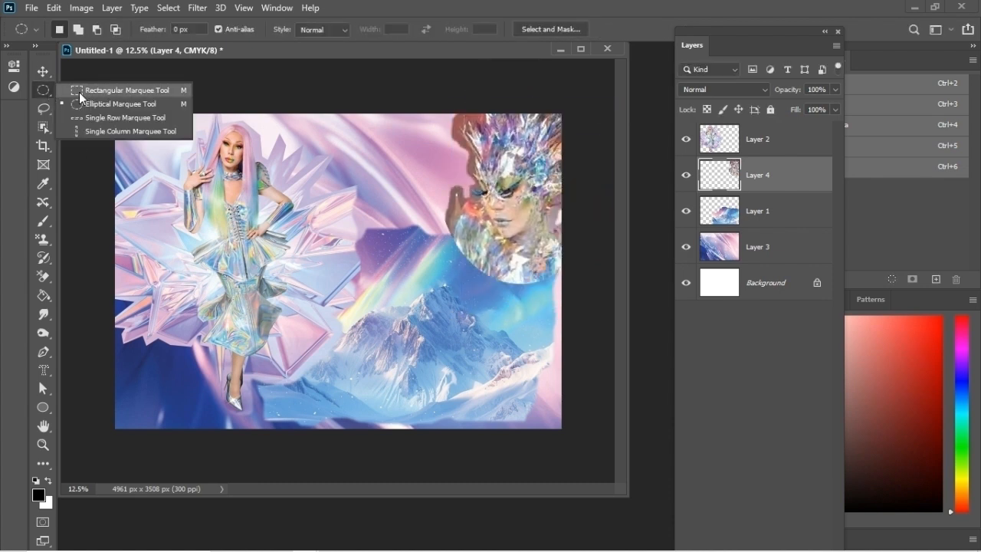
pyautogui.click(96, 102)
pyautogui.click(45, 109)
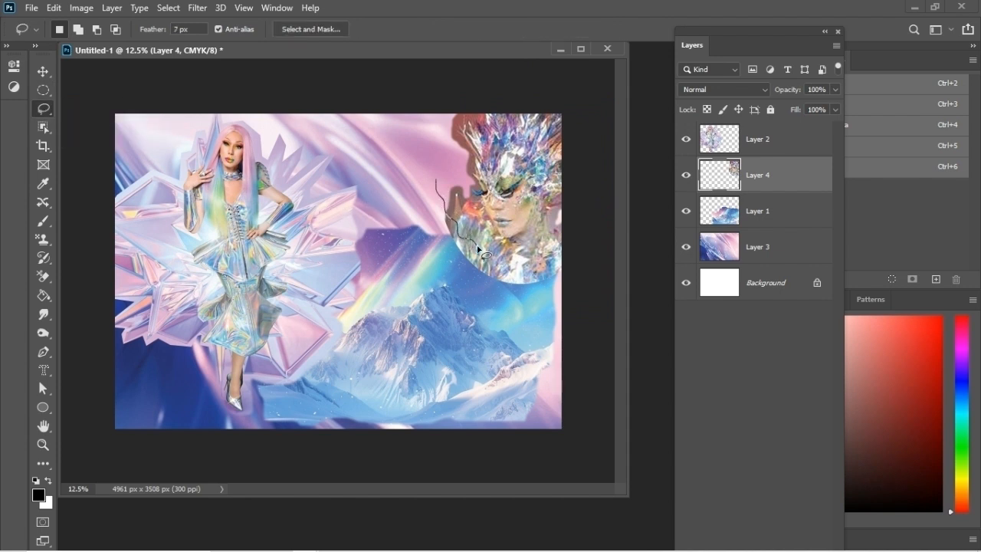
pyautogui.moveTo(540, 250)
pyautogui.mouseDown()
pyautogui.moveTo(580, 259)
pyautogui.moveTo(573, 290)
pyautogui.moveTo(542, 315)
pyautogui.moveTo(463, 281)
pyautogui.mouseUp()
pyautogui.moveTo(433, 183); pyautogui.dragTo(434, 185)
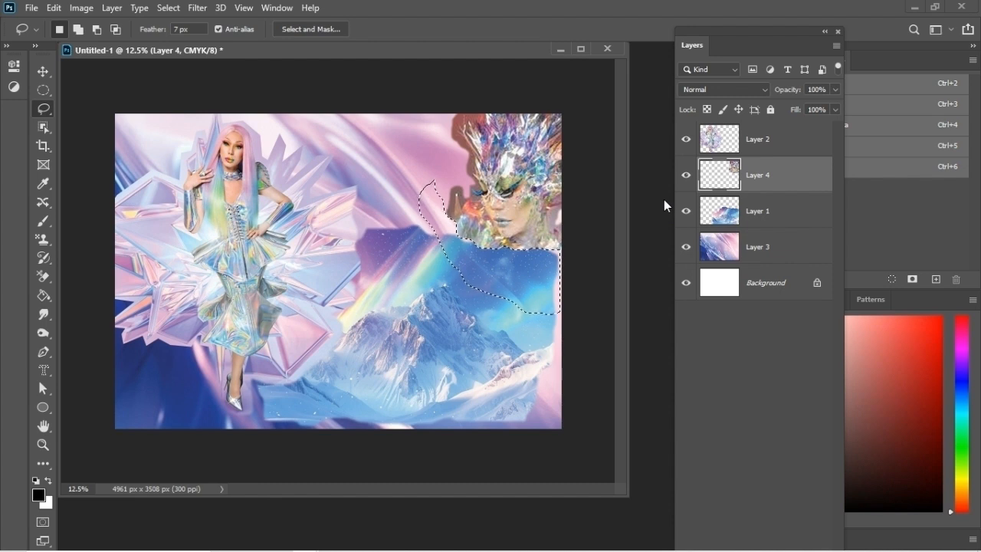
pyautogui.hotkey('ctrl', 'd')
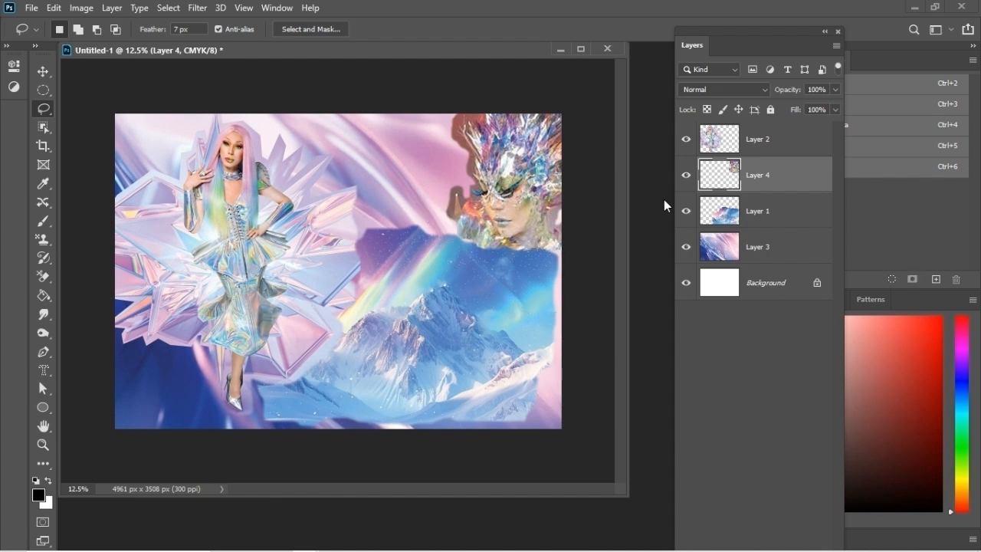
# - Add a Stroke layer style to the mountain image on Layer 1 and set the stroke colour to 9999cc
pyautogui.click(786, 208)
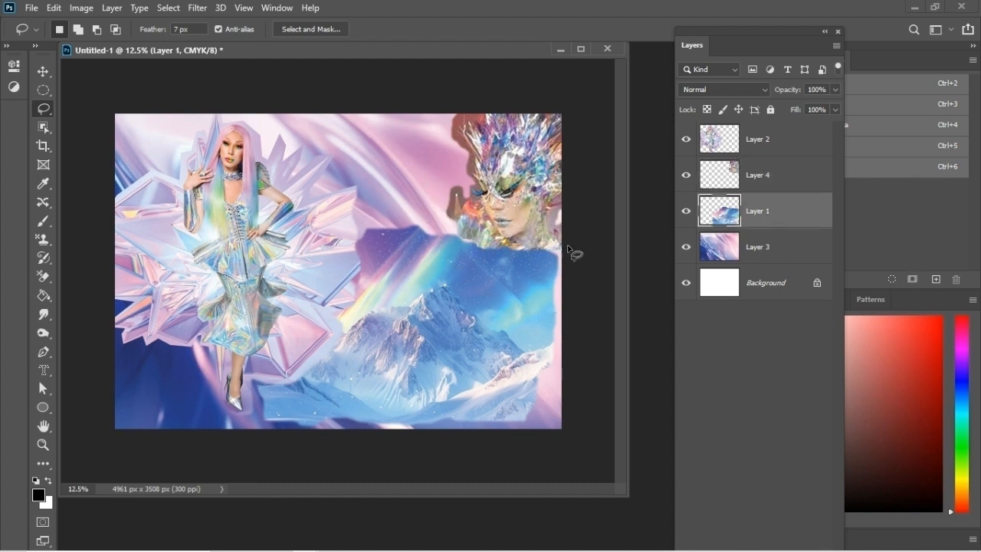
pyautogui.click(111, 8)
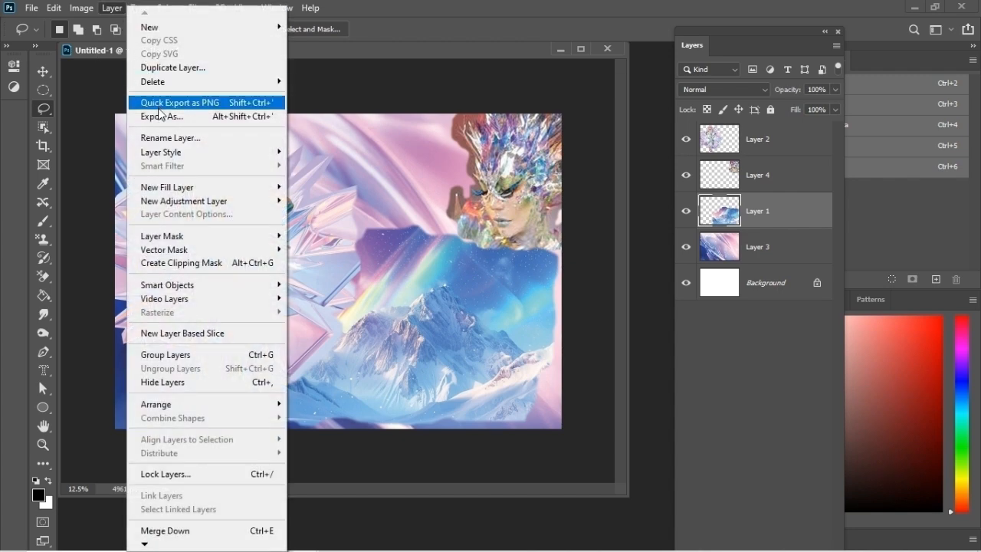
pyautogui.moveTo(253, 152)
pyautogui.click(338, 187)
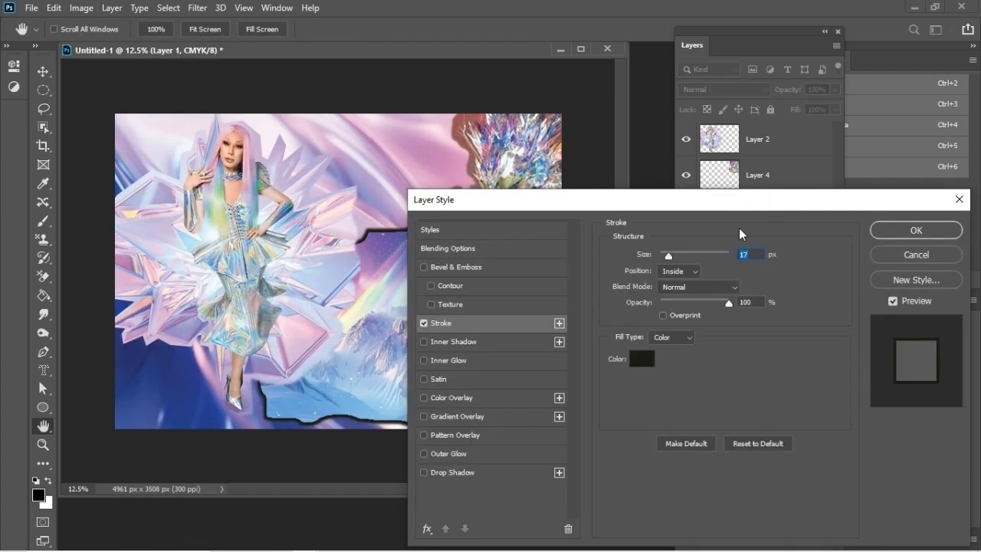
pyautogui.click(649, 362)
pyautogui.click(799, 198)
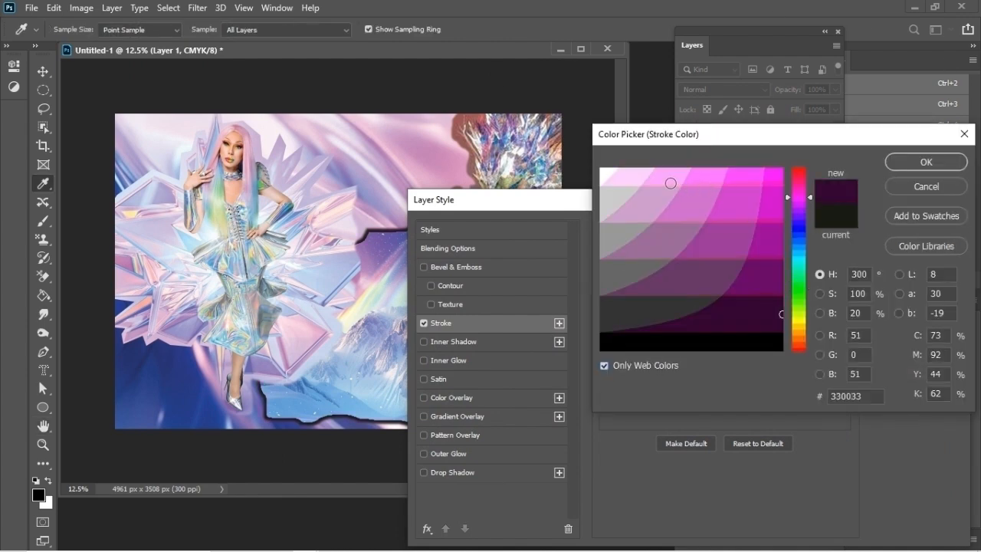
pyautogui.click(796, 217)
pyautogui.click(662, 198)
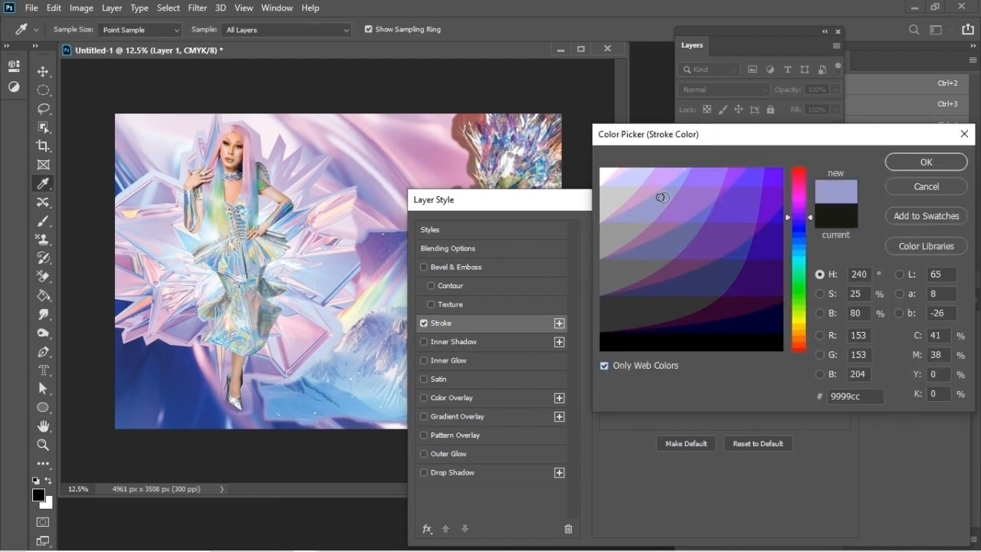
pyautogui.click(924, 163)
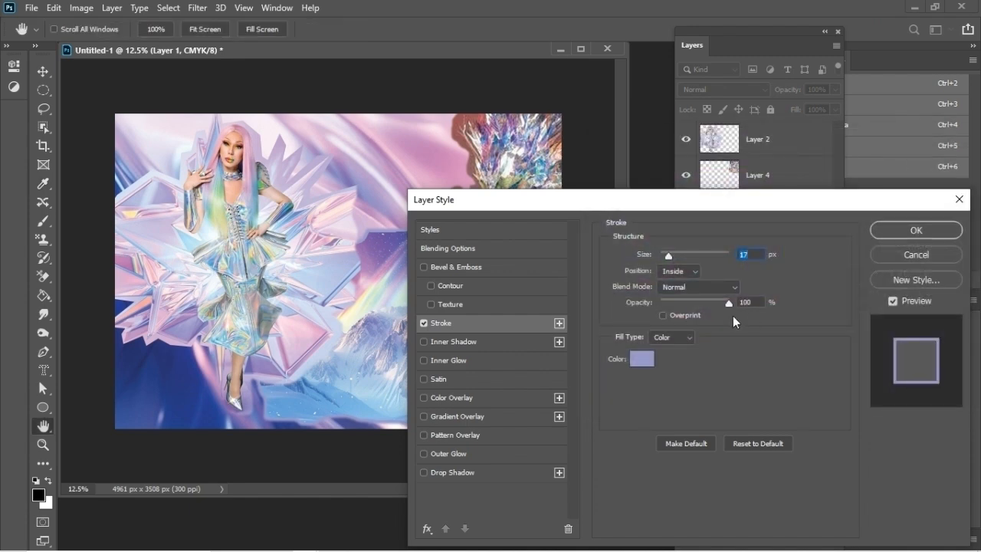
# - Recolour the Layer 1 stroke to a medium purple, set its size to 5 px and apply the style
pyautogui.click(642, 357)
pyautogui.click(797, 215)
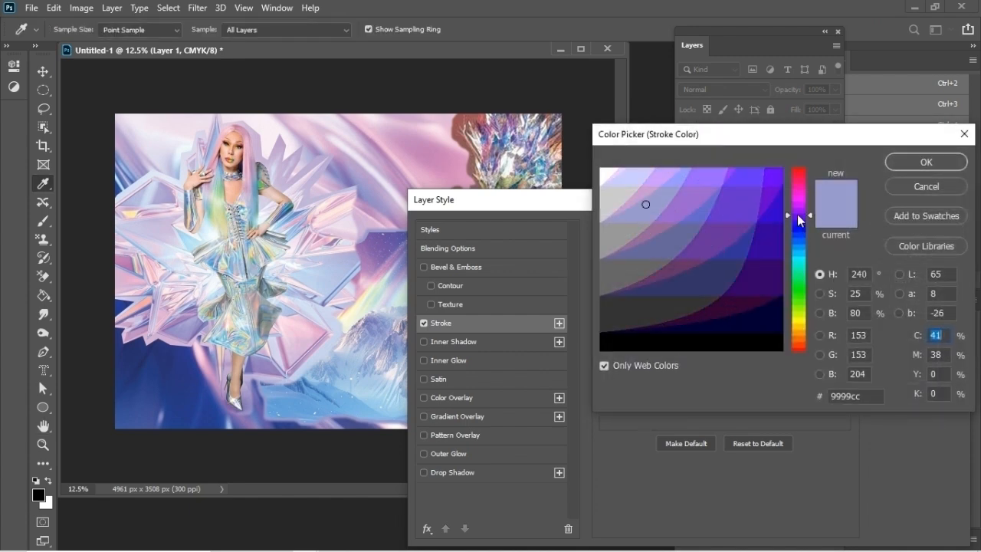
pyautogui.click(695, 186)
pyautogui.click(922, 162)
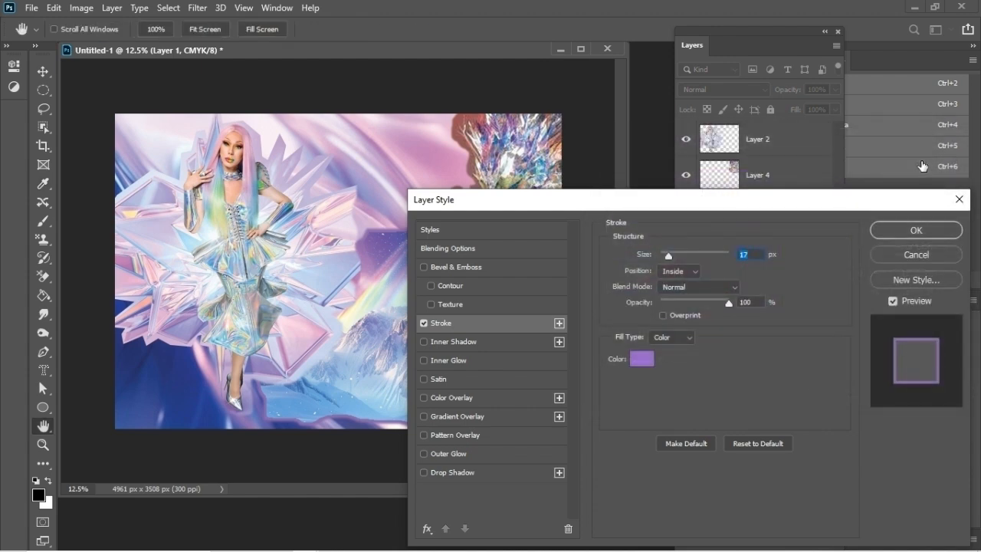
pyautogui.moveTo(792, 199); pyautogui.dragTo(766, 254)
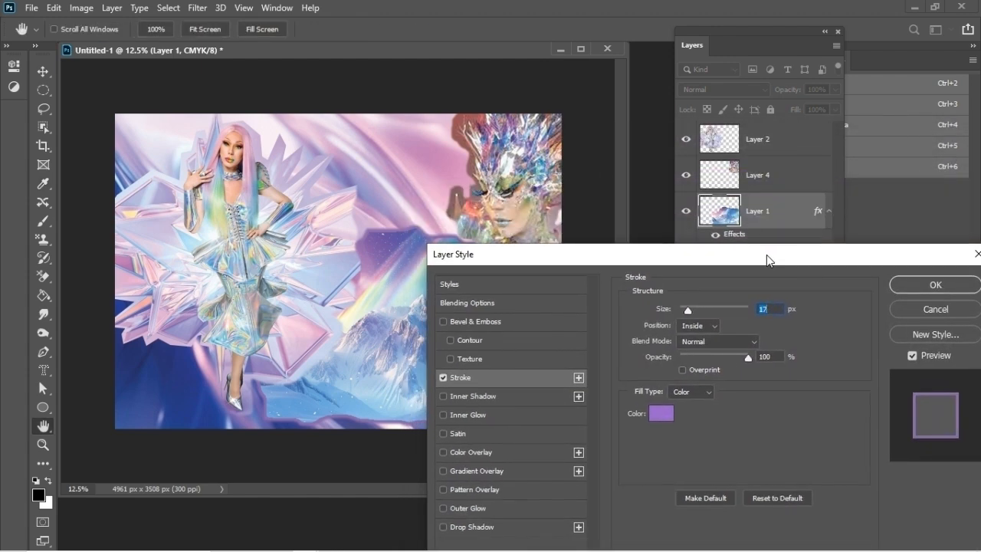
pyautogui.moveTo(690, 310)
pyautogui.mouseDown()
pyautogui.moveTo(706, 311)
pyautogui.moveTo(682, 314)
pyautogui.mouseUp()
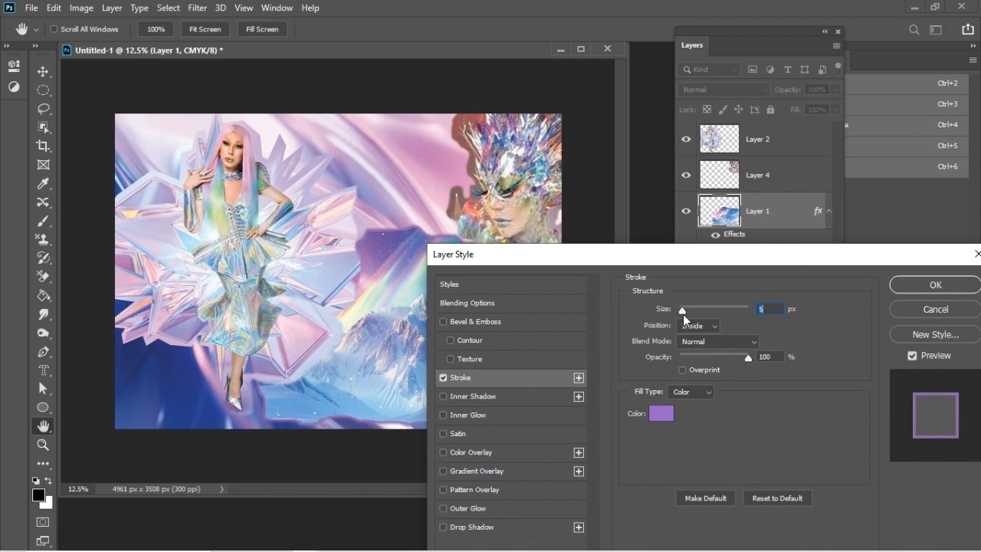
pyautogui.click(921, 283)
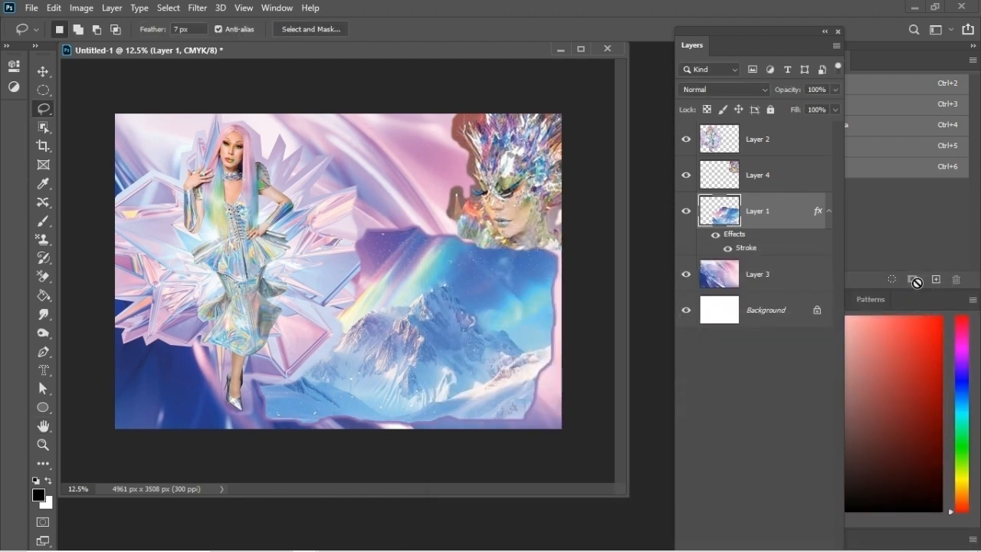
# - Apply a purple inside Stroke layer style of 21 px to the portrait cutout on Layer 4
pyautogui.click(789, 178)
pyautogui.click(112, 9)
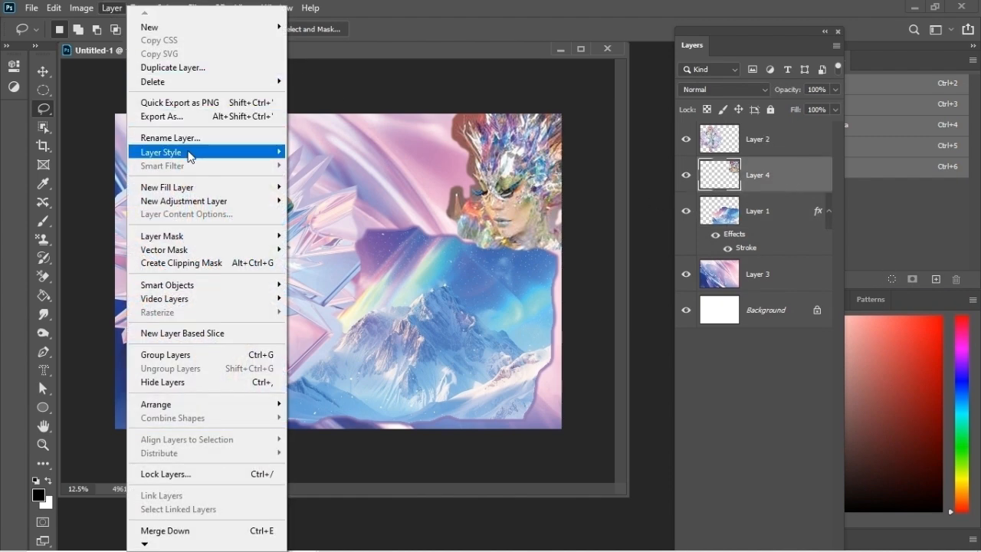
pyautogui.moveTo(176, 151)
pyautogui.click(337, 186)
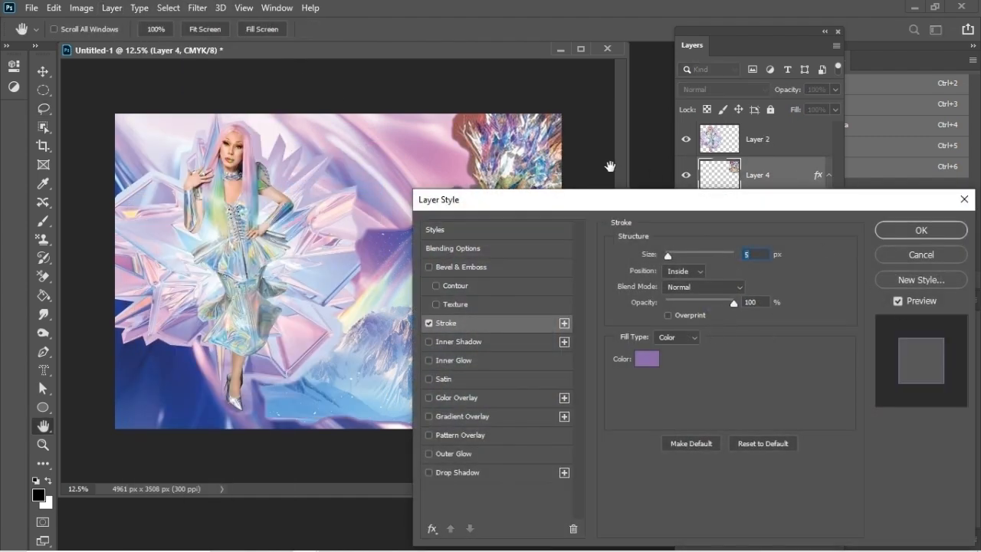
pyautogui.moveTo(594, 204); pyautogui.dragTo(731, 199)
pyautogui.moveTo(804, 253); pyautogui.dragTo(813, 249)
pyautogui.moveTo(796, 202); pyautogui.dragTo(571, 221)
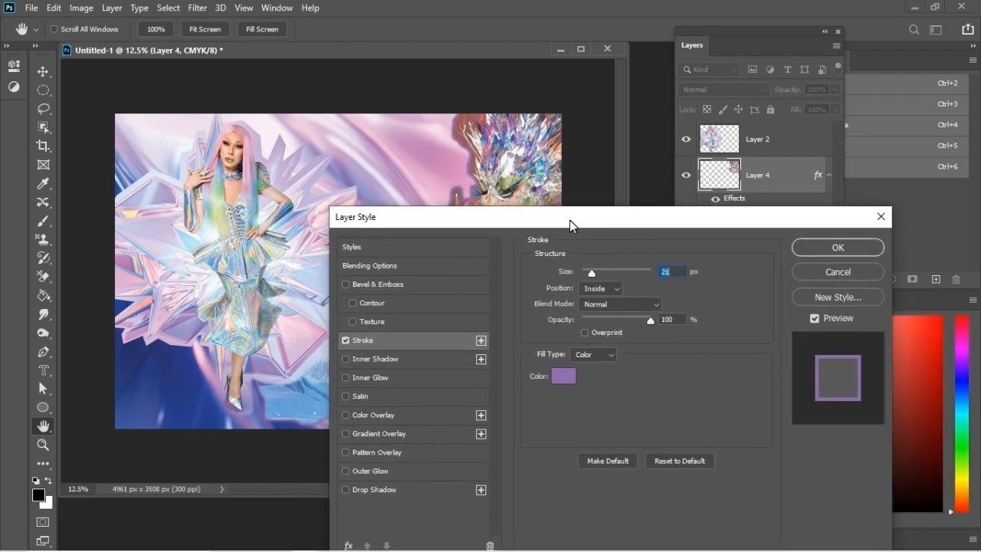
pyautogui.click(854, 244)
# - Merge Layer 4 down into Layer 1 and flatten the whole image
pyautogui.click(112, 8)
pyautogui.click(230, 528)
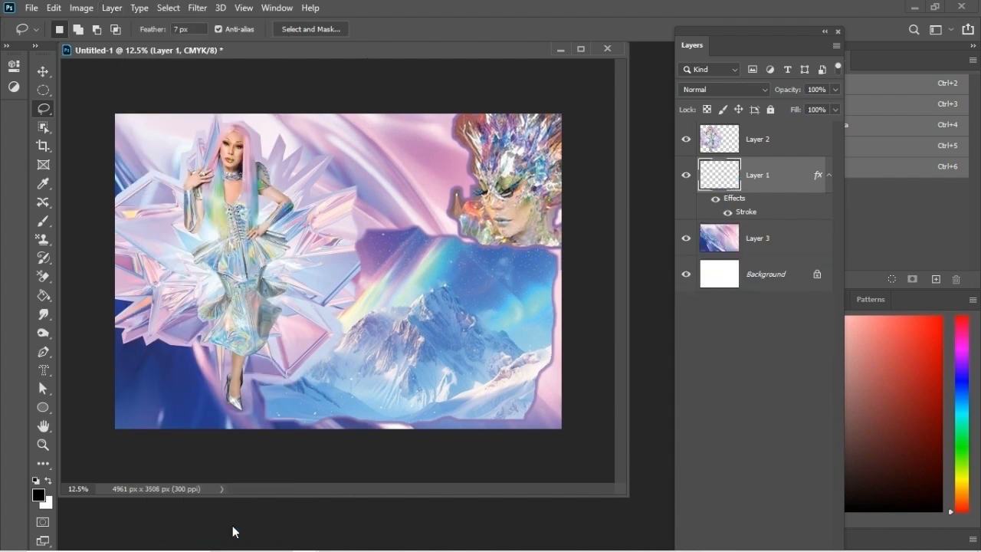
pyautogui.click(112, 8)
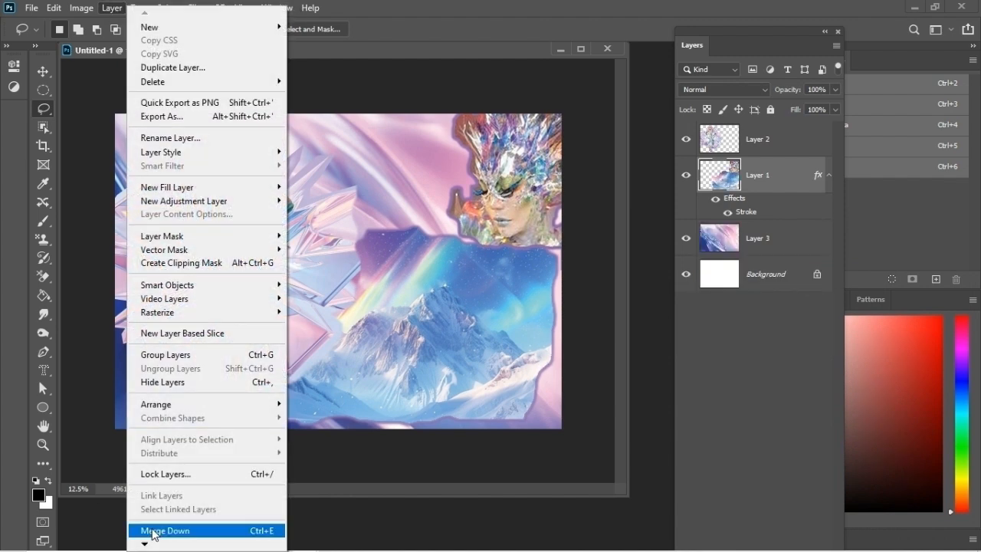
pyautogui.moveTo(146, 545)
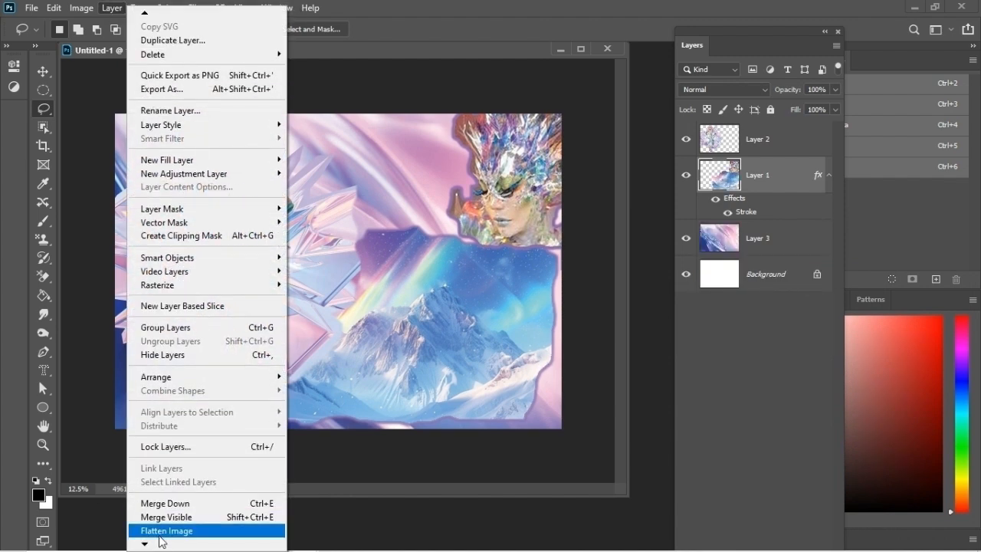
pyautogui.click(160, 530)
# - Create a new layer named color-palette above the flattened Background
pyautogui.click(118, 11)
pyautogui.moveTo(144, 13)
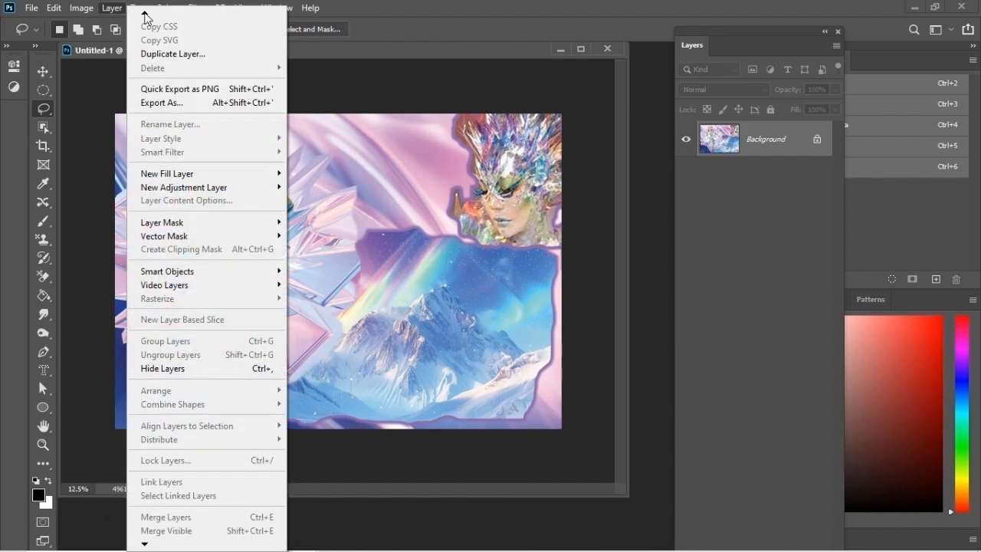
pyautogui.click(318, 24)
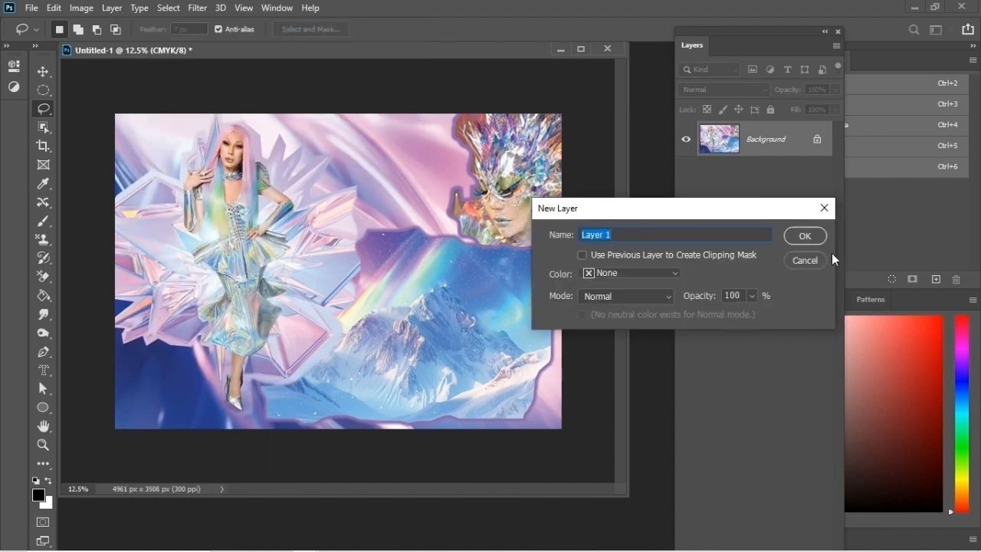
pyautogui.write('color-palette')
pyautogui.click(804, 236)
# - Select a small rectangle in the lower-left corner of the canvas with the Rectangular Marquee
pyautogui.moveTo(43, 90); pyautogui.dragTo(100, 90)
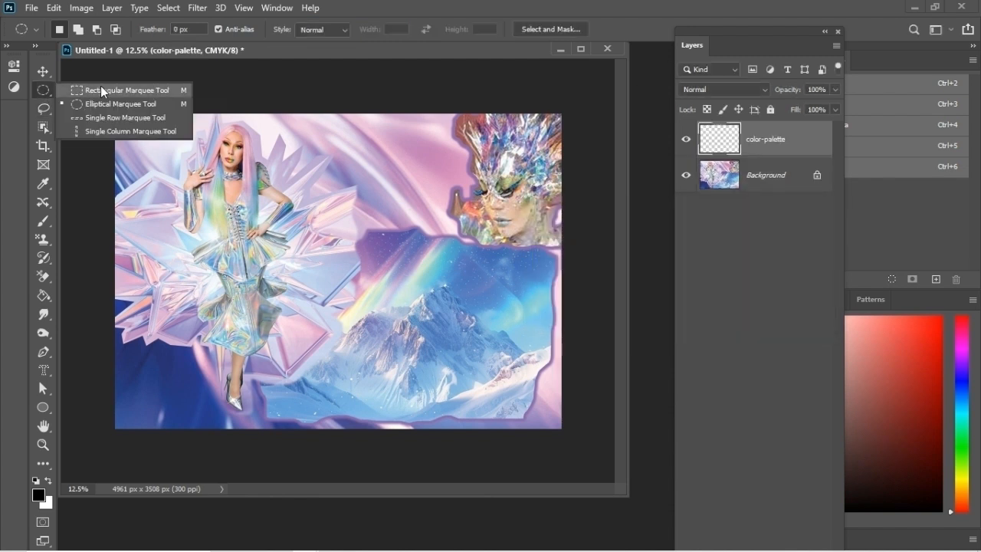
pyautogui.click(101, 90)
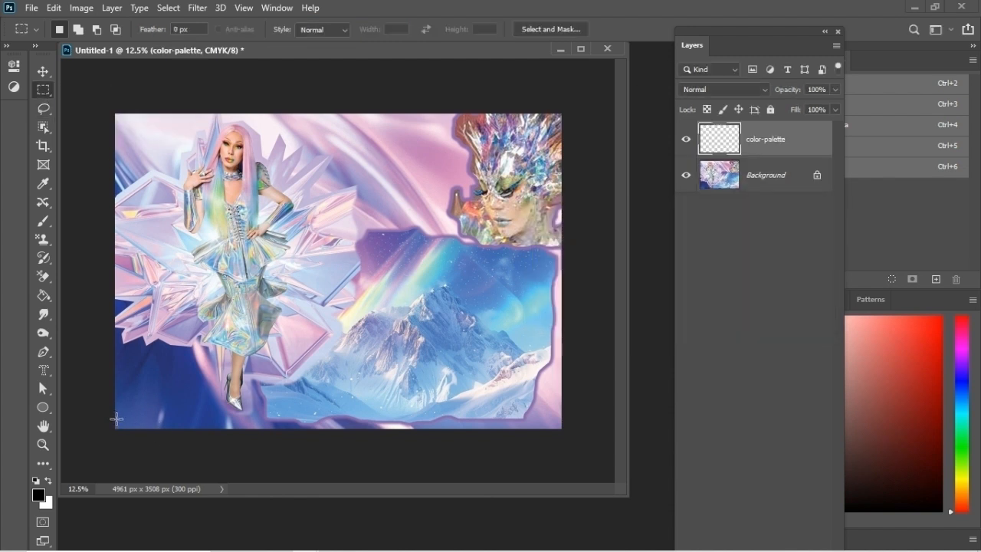
pyautogui.moveTo(116, 417); pyautogui.dragTo(153, 431)
# - Sample the pale lavender ccccff from the crystal shards as foreground colour and fill the rectangular selection with the Paint Bucket
pyautogui.click(39, 496)
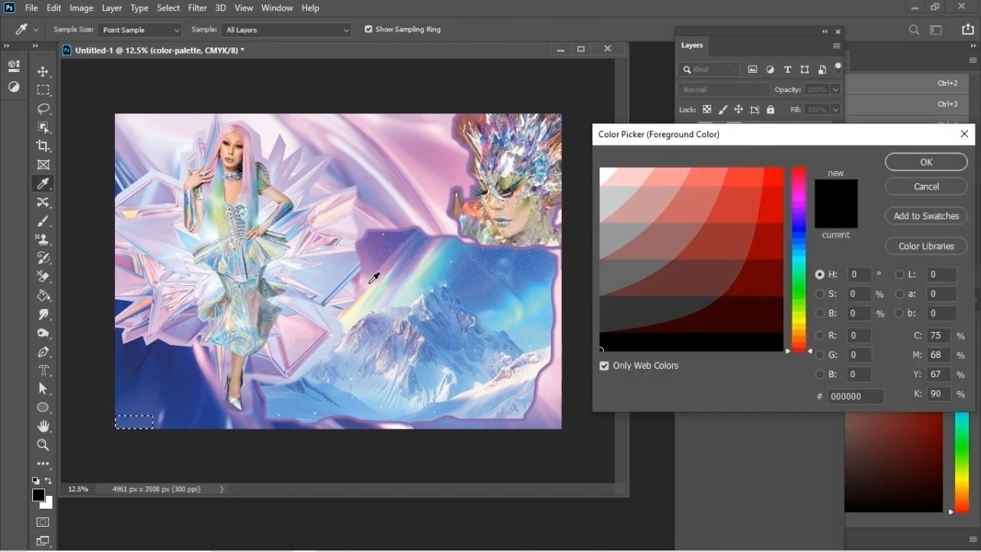
pyautogui.click(324, 266)
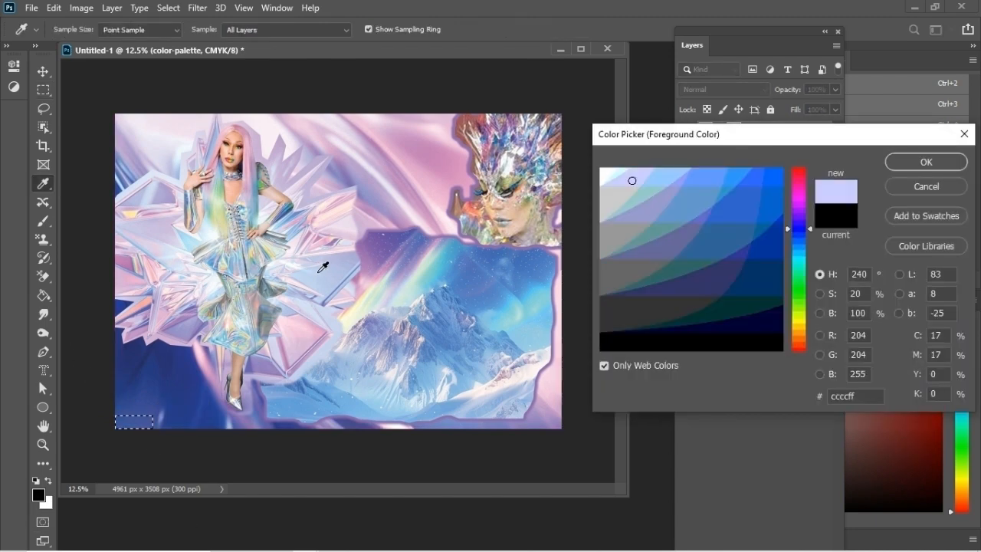
pyautogui.click(925, 163)
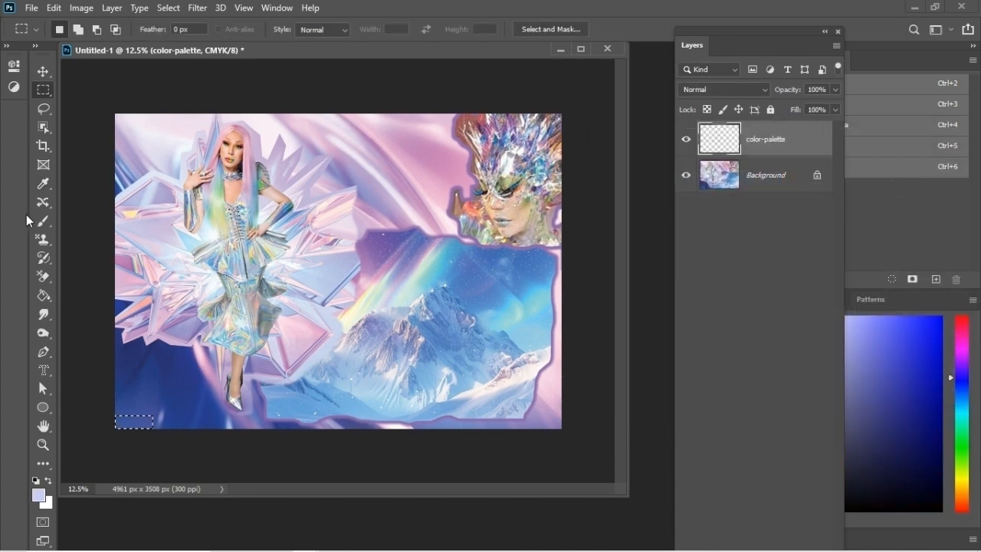
pyautogui.click(43, 295)
pyautogui.click(92, 304)
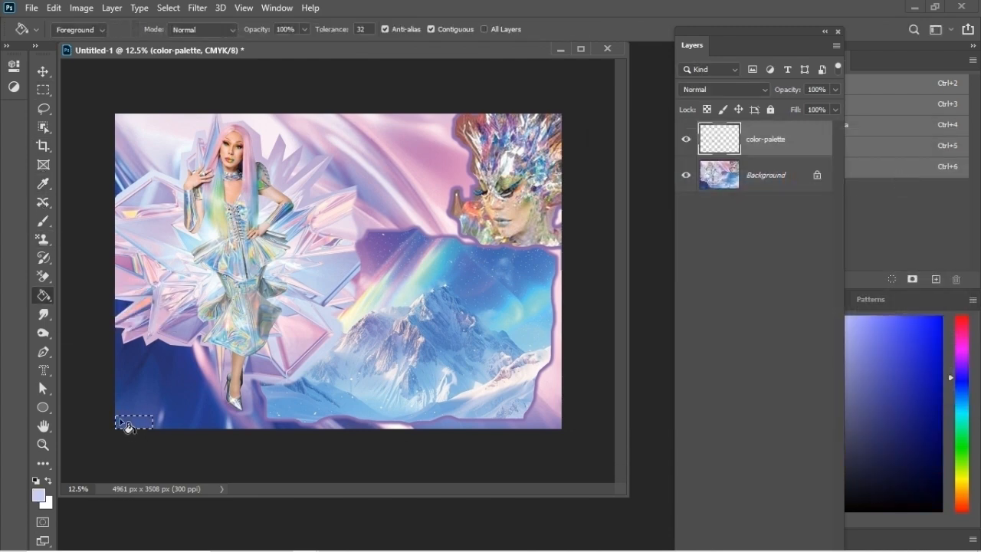
pyautogui.click(126, 422)
# - Copy the lavender swatch to a new layer and place the copy directly to the right of the original
pyautogui.press('v')
pyautogui.rightClick(143, 425)
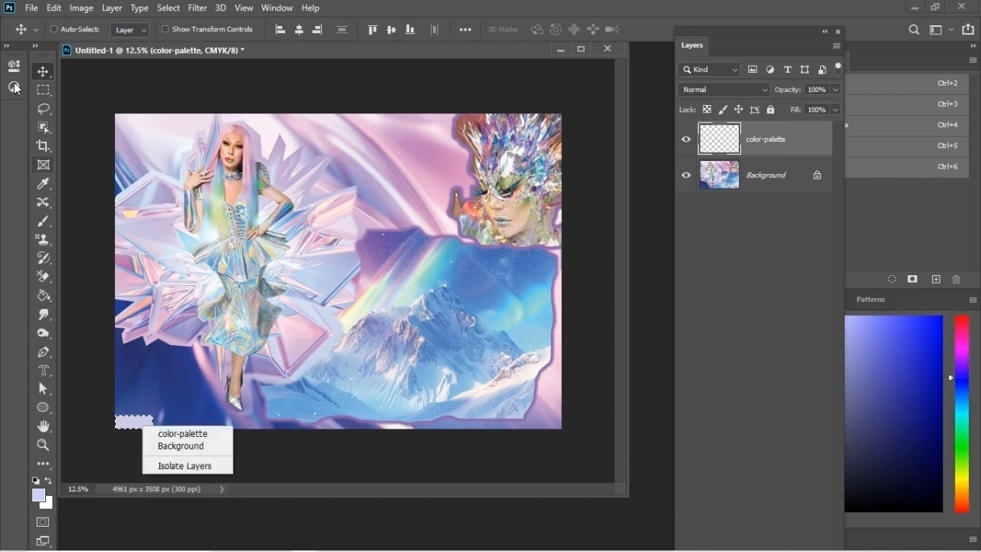
pyautogui.click(47, 91)
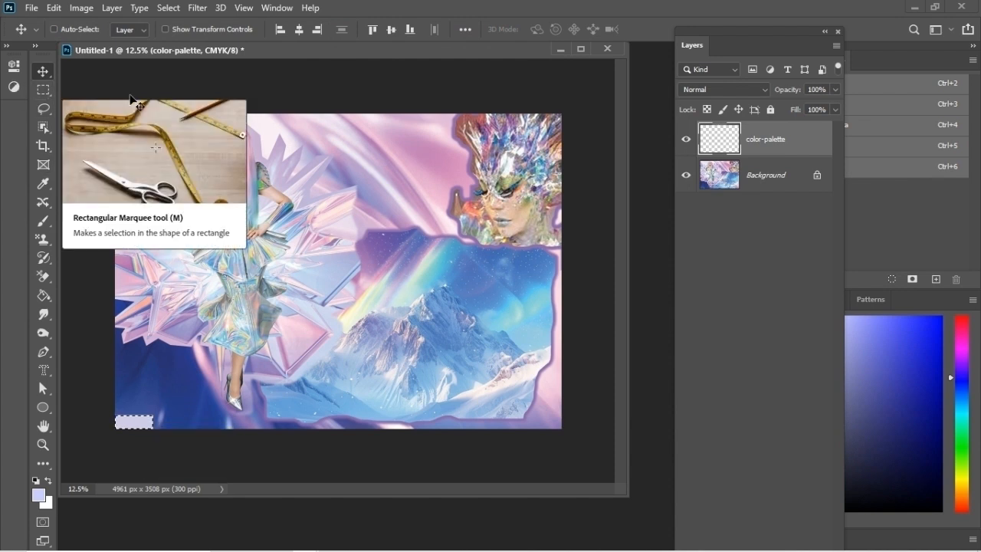
pyautogui.click(43, 90)
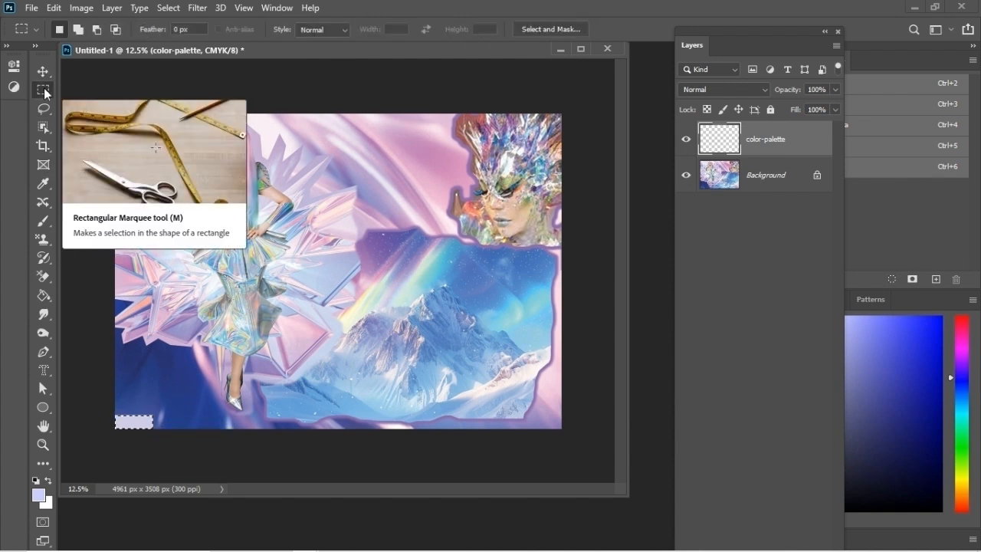
pyautogui.rightClick(138, 419)
pyautogui.click(225, 256)
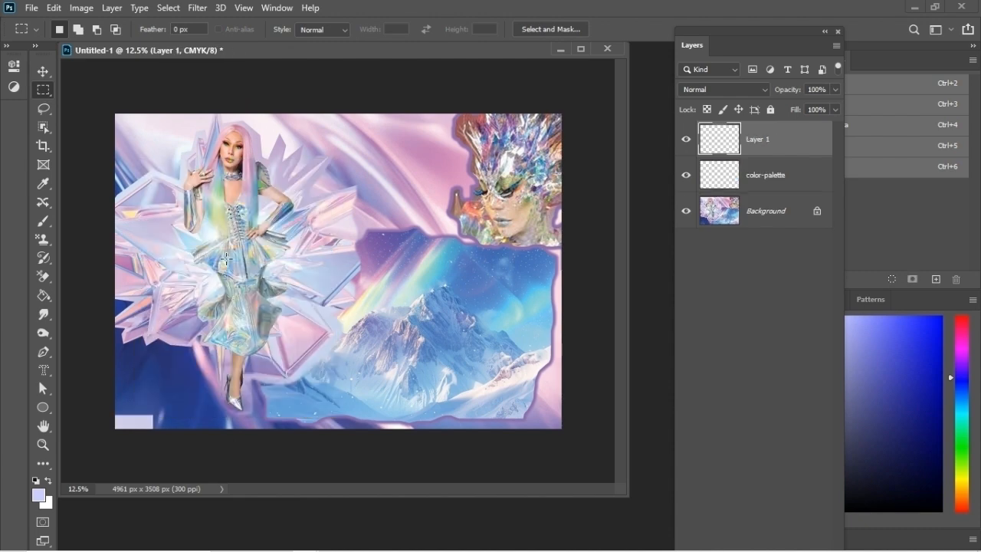
pyautogui.click(45, 72)
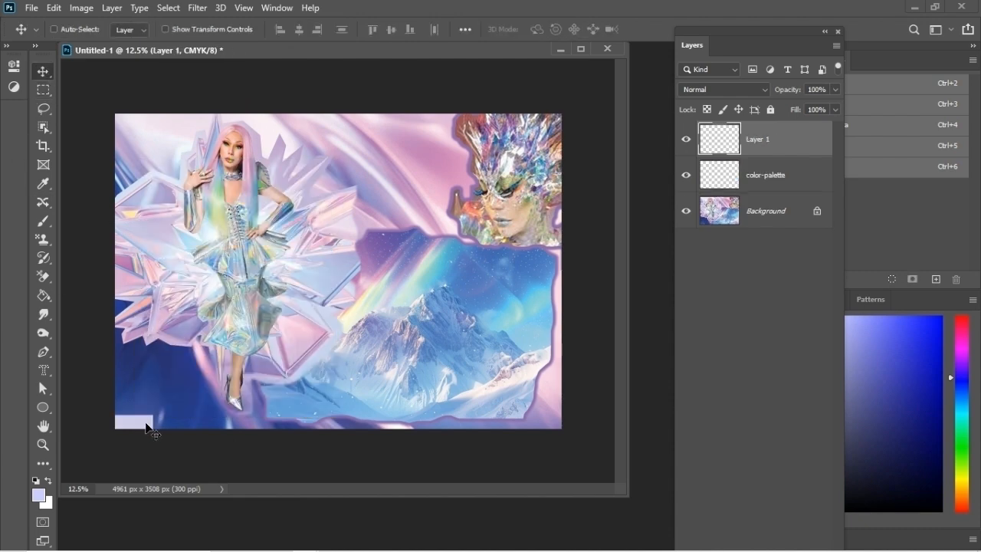
pyautogui.moveTo(139, 428); pyautogui.dragTo(190, 432)
# - Recolour the second swatch with dark blue 333399 sampled from the backdrop beside the figure's leg, using a Magic Wand selection and Paint Bucket fill
pyautogui.click(44, 127)
pyautogui.click(97, 153)
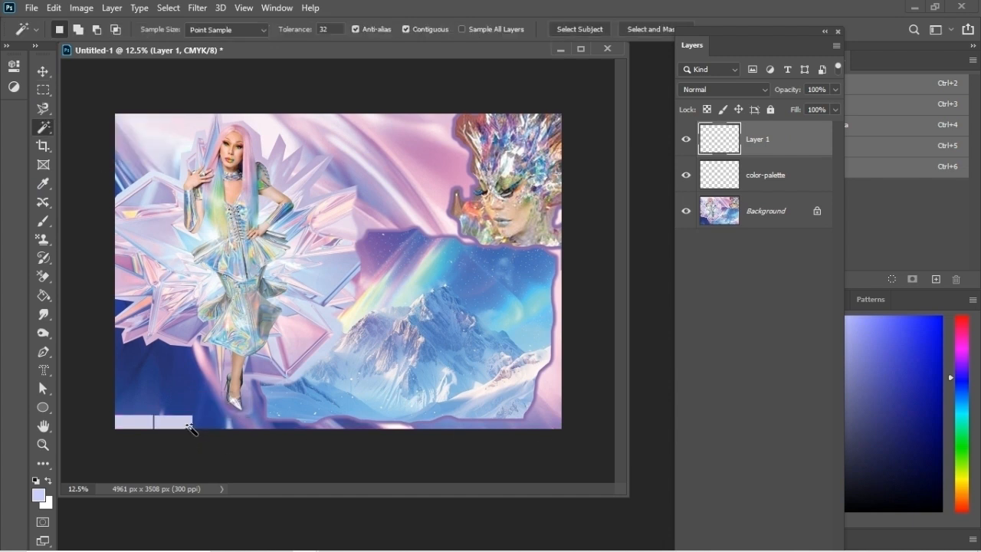
pyautogui.click(40, 491)
pyautogui.click(183, 360)
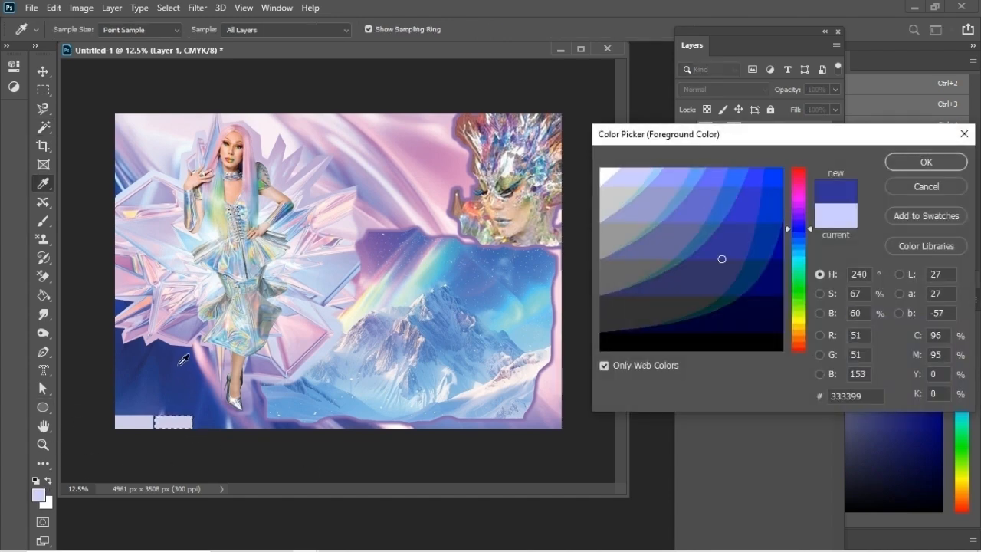
pyautogui.click(924, 162)
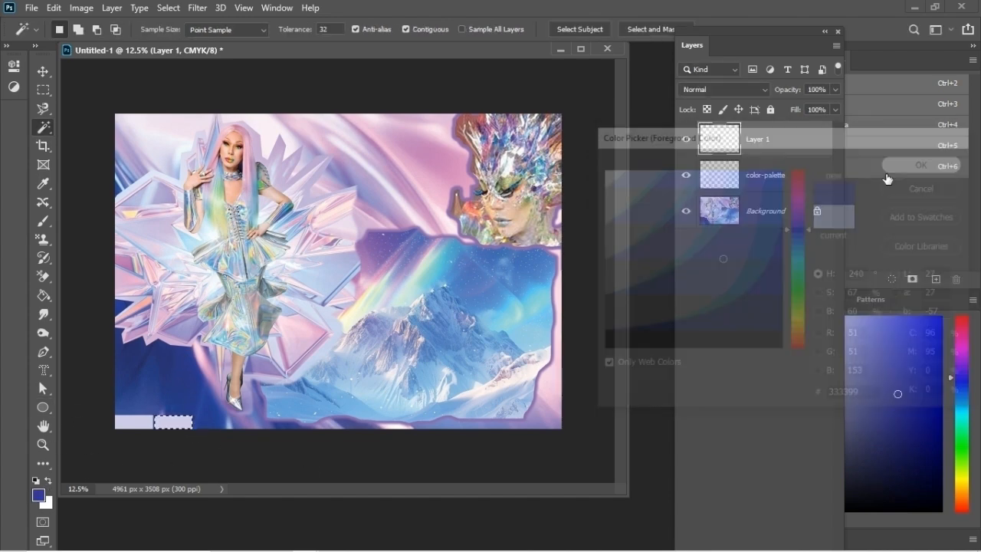
pyautogui.click(43, 72)
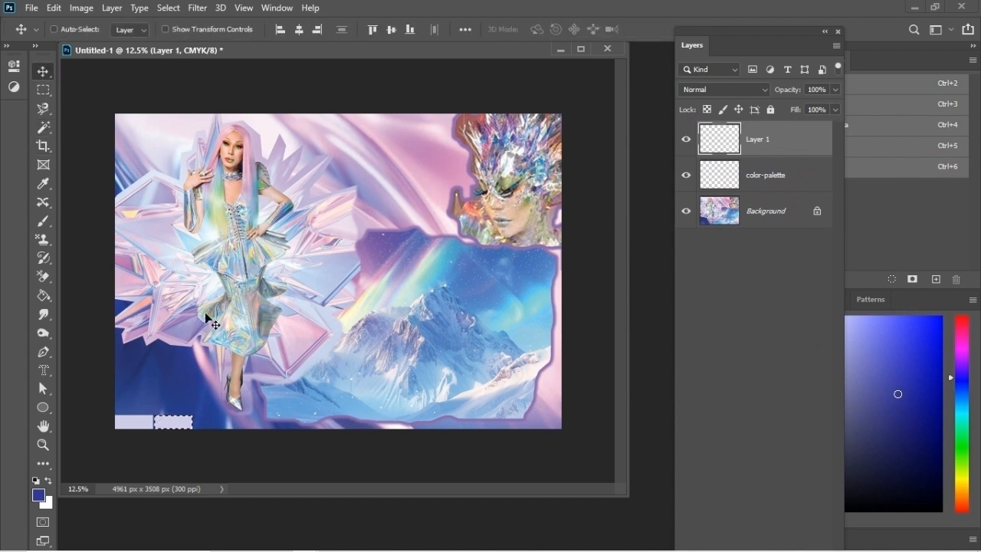
pyautogui.click(43, 295)
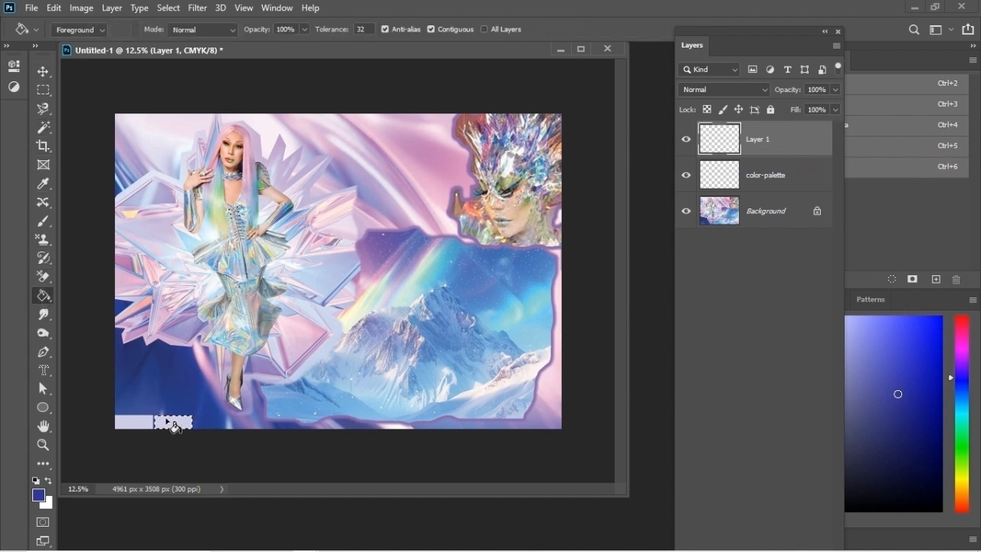
pyautogui.click(186, 426)
# - Copy the dark blue swatch to a new layer and place the copy directly to the right of the original
pyautogui.press('m')
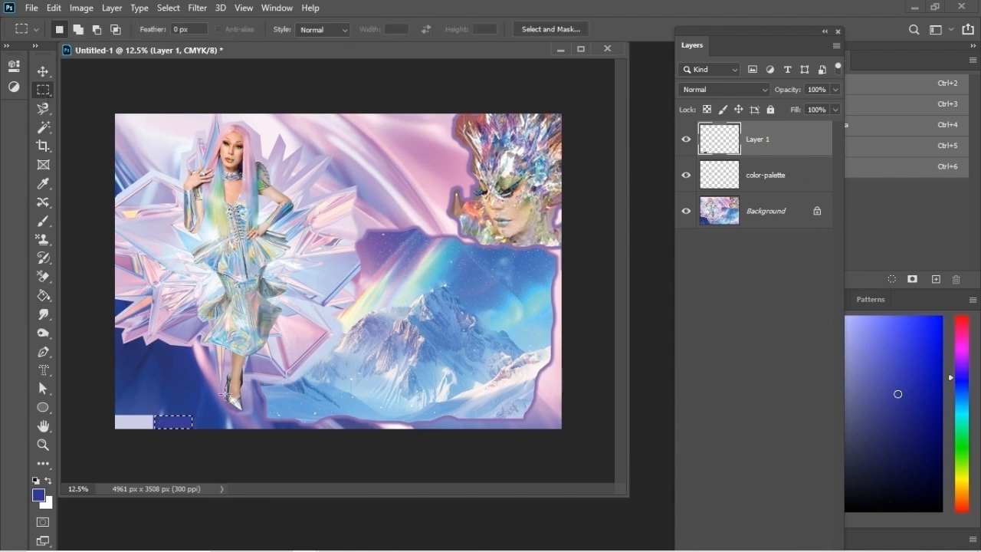
pyautogui.rightClick(183, 420)
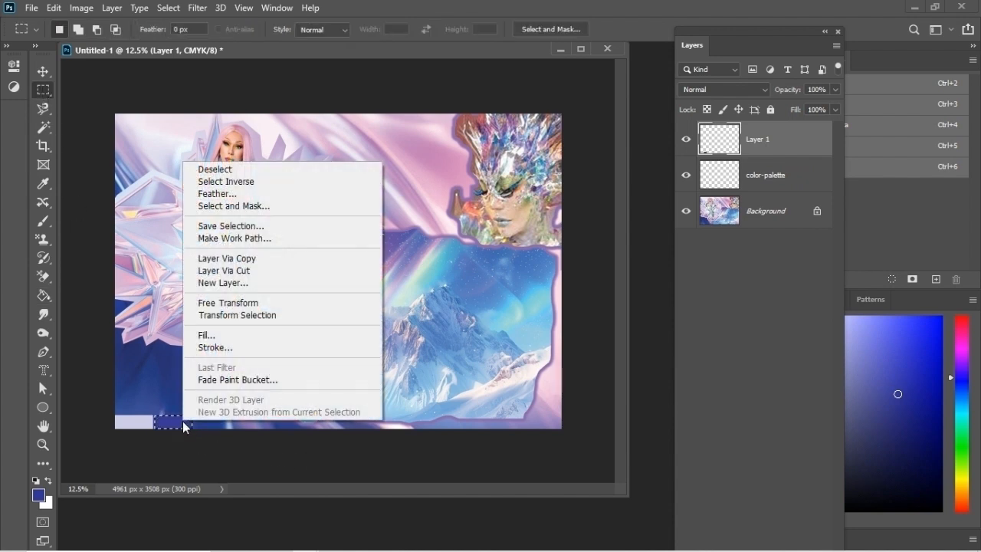
pyautogui.click(263, 259)
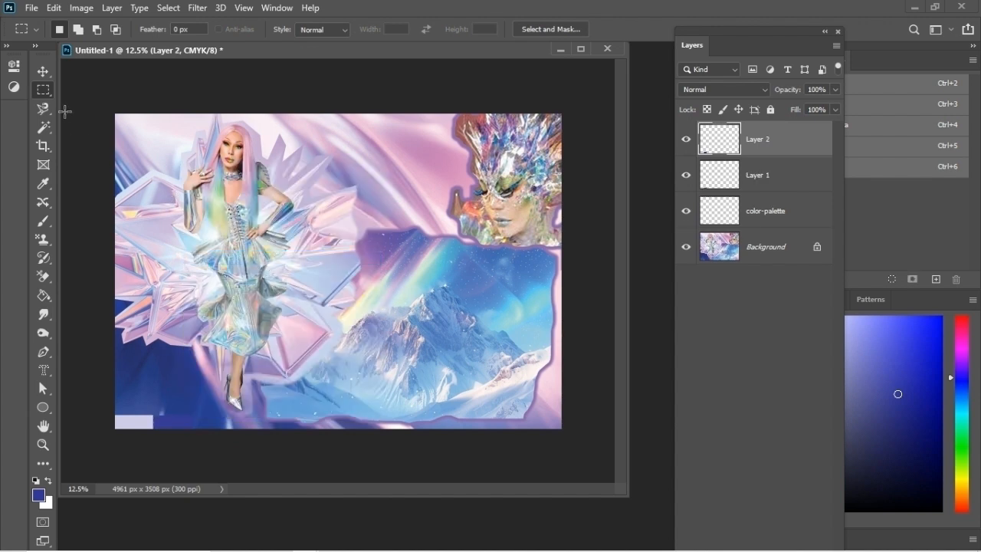
pyautogui.click(43, 71)
pyautogui.moveTo(187, 425); pyautogui.dragTo(231, 425)
# - Select the third swatch with the Magic Wand and recolour it with a khaki yellow sampled from the figure's holographic skirt
pyautogui.click(43, 128)
pyautogui.click(215, 422)
pyautogui.click(39, 495)
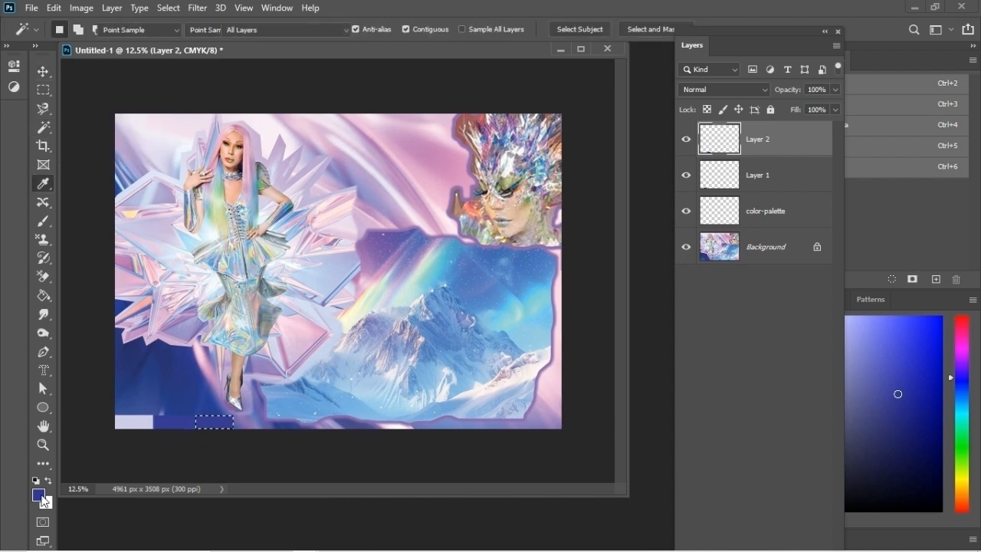
pyautogui.click(220, 266)
pyautogui.click(225, 267)
pyautogui.click(926, 161)
pyautogui.click(42, 295)
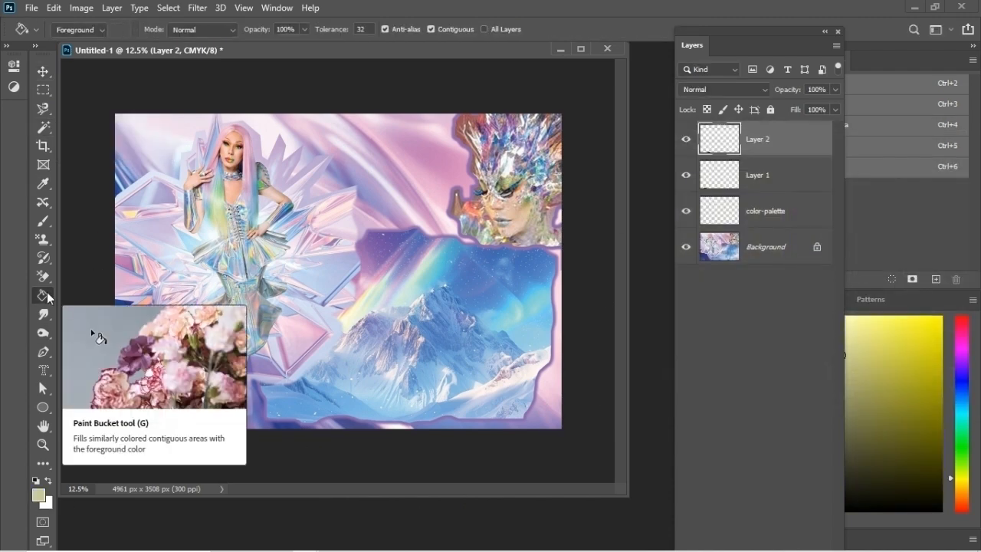
pyautogui.click(214, 422)
# - Copy the khaki swatch to a new layer and place the copy directly to its right
pyautogui.click(43, 90)
pyautogui.rightClick(218, 423)
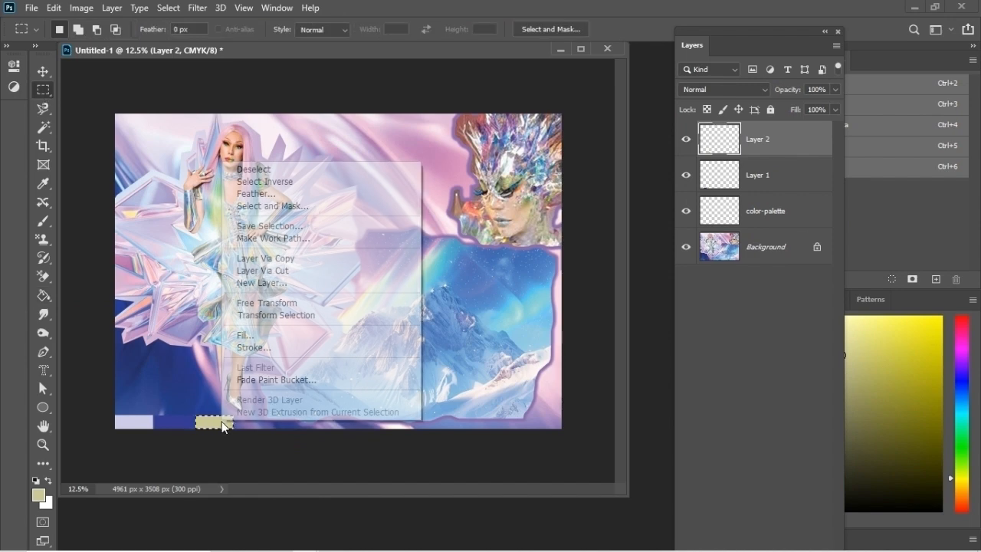
pyautogui.click(245, 262)
pyautogui.press('v')
pyautogui.moveTo(218, 423); pyautogui.dragTo(257, 423)
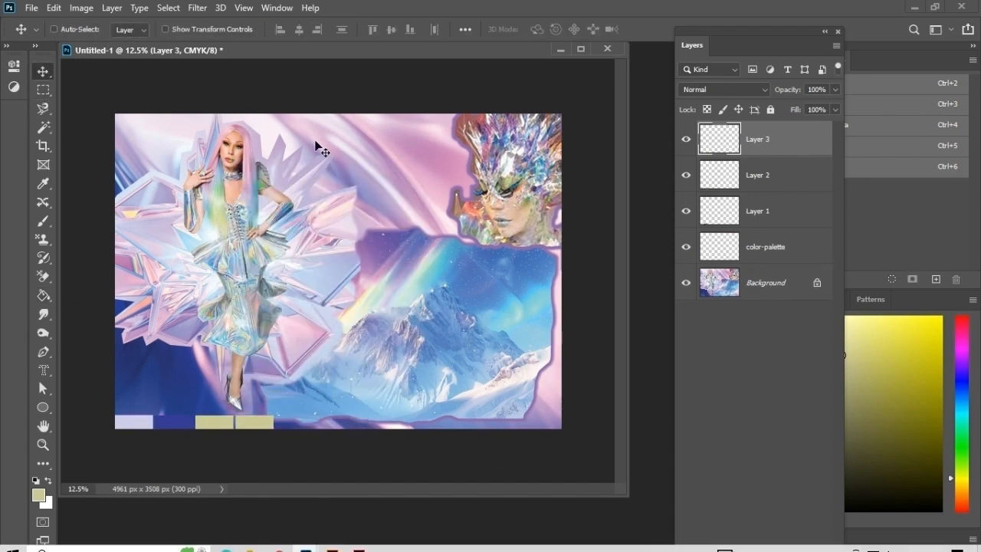
# - Select the fourth swatch with the Magic Wand and recolour it with an orchid pink sampled from the crystal headdress
pyautogui.click(43, 127)
pyautogui.click(91, 155)
pyautogui.click(253, 423)
pyautogui.click(39, 494)
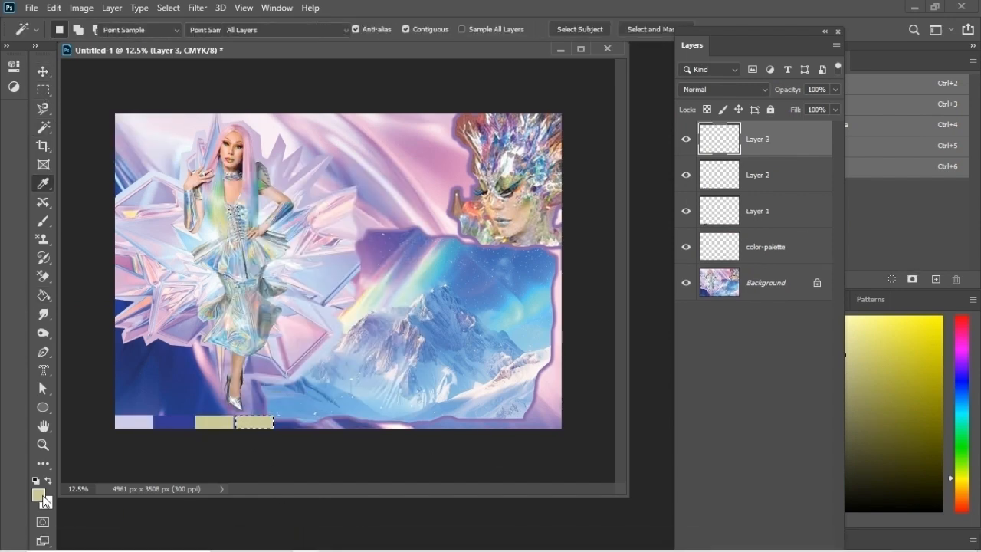
pyautogui.click(491, 138)
pyautogui.press('Return')
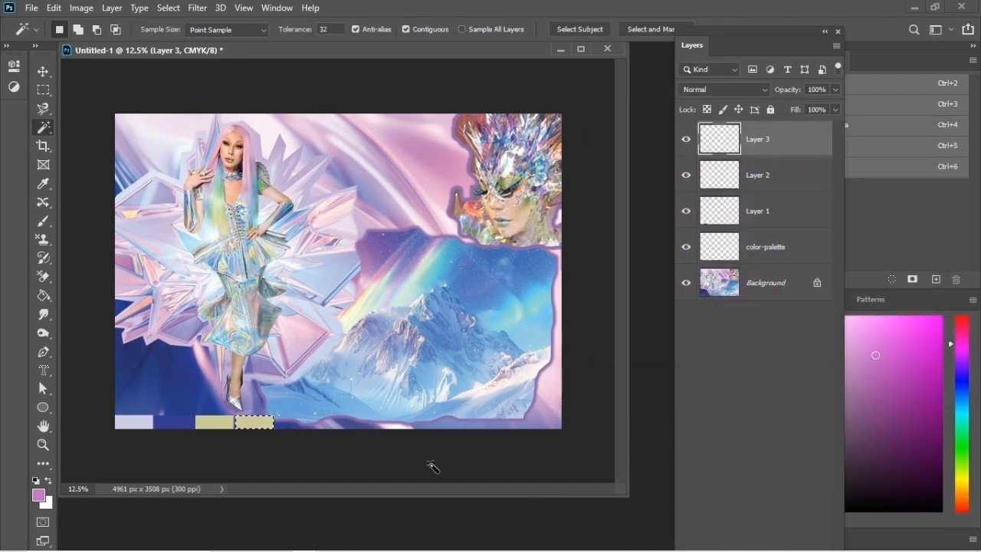
pyautogui.press('g')
pyautogui.click(253, 423)
pyautogui.press('m')
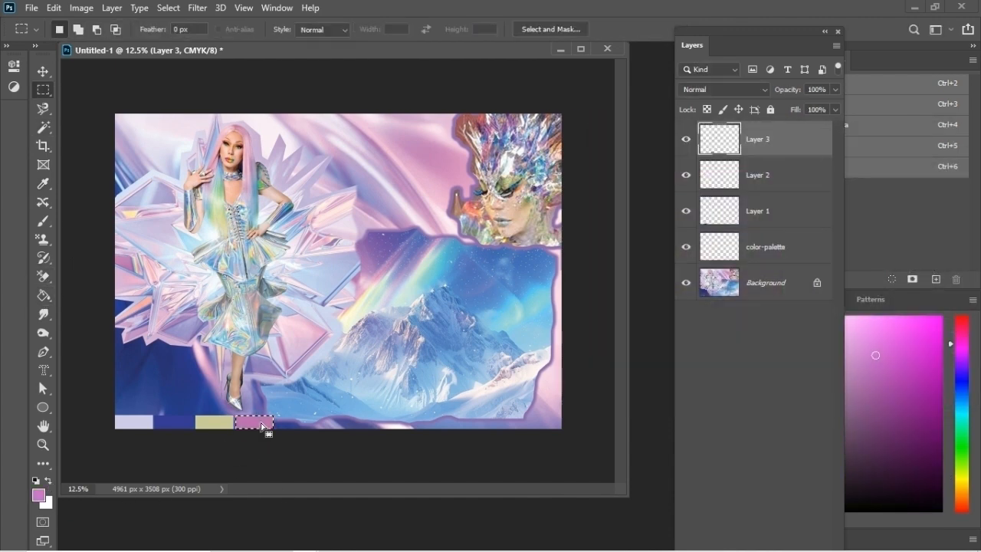